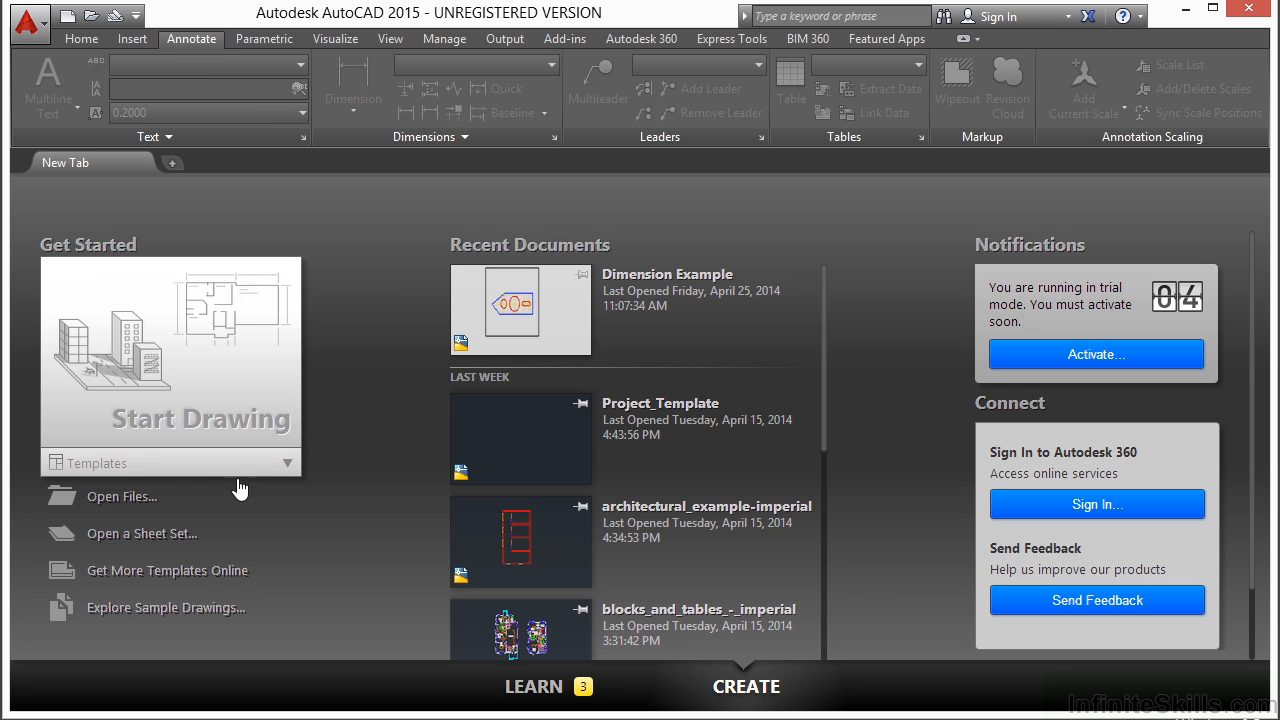
- Open the existing drawing Dimension Example.dwg from folder 10
click(88, 506)
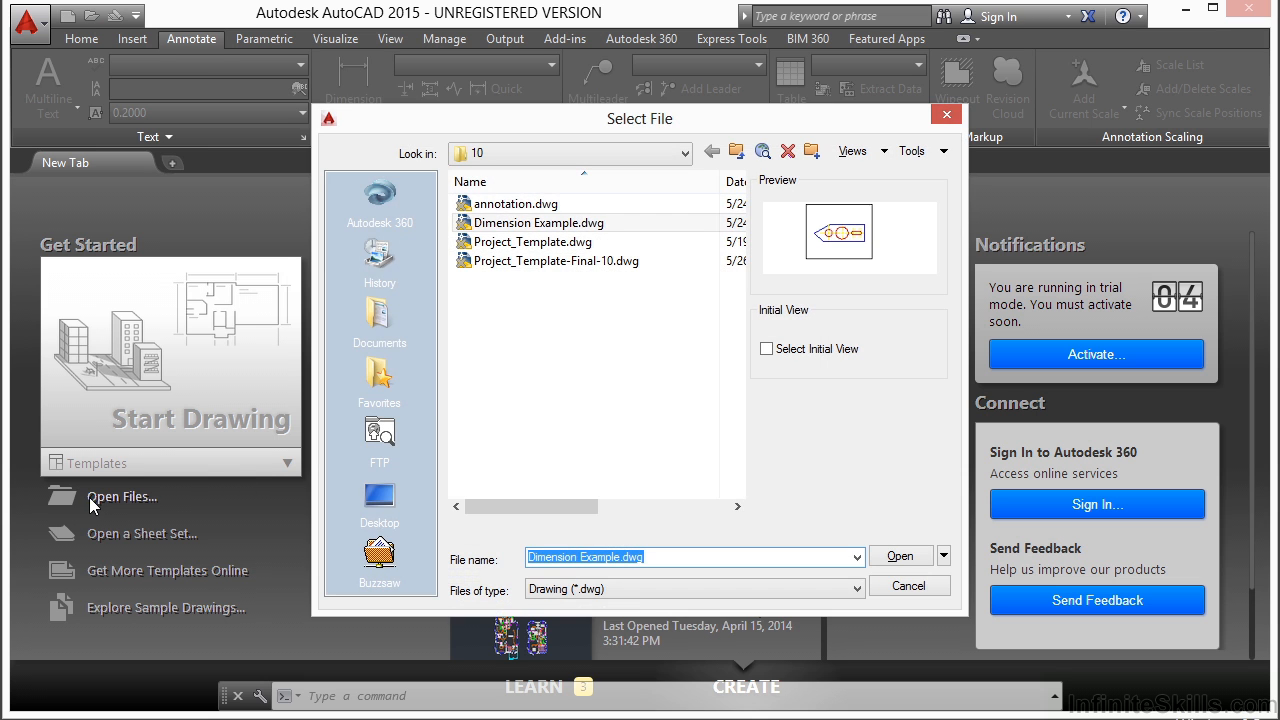
click(543, 226)
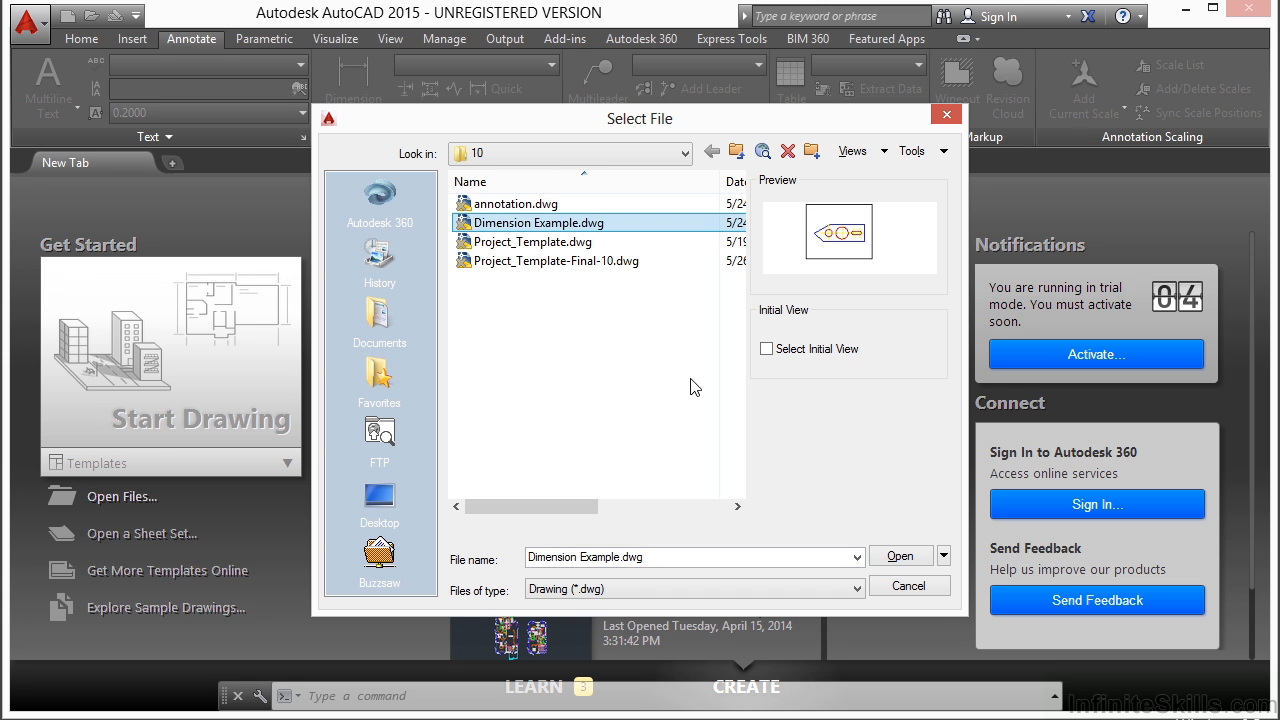
click(900, 557)
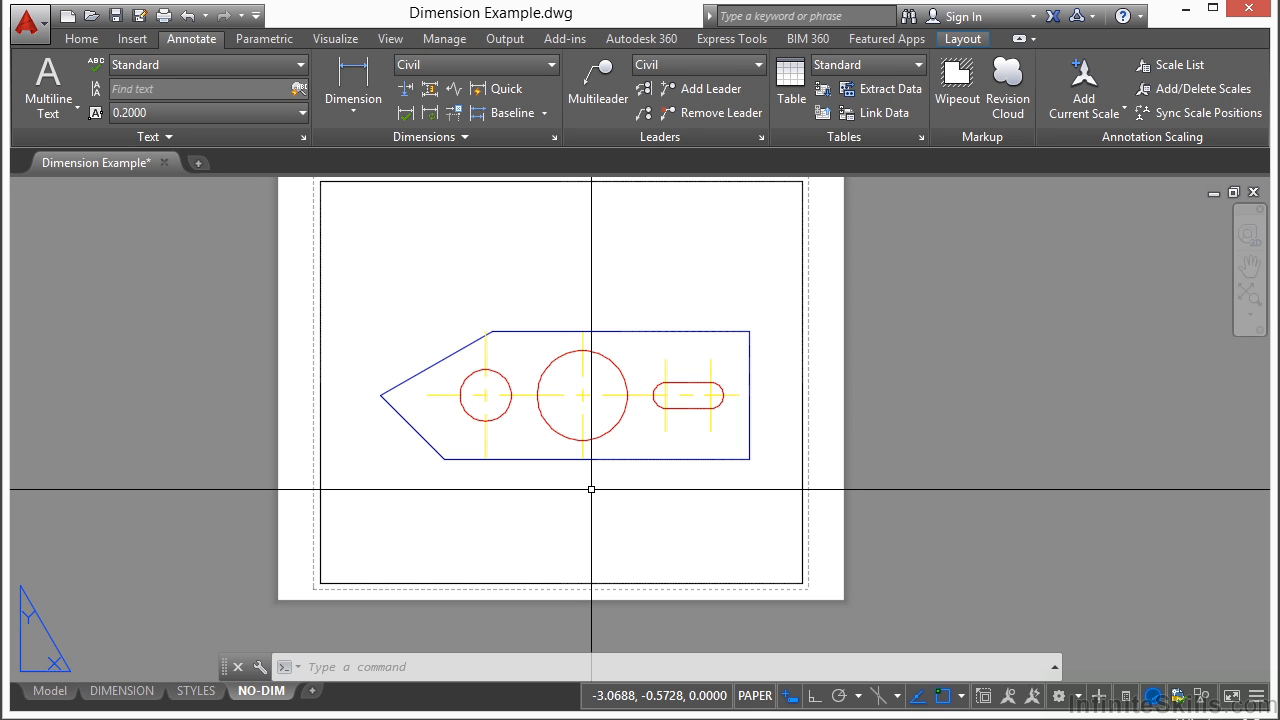
- Check the current value of the DIMASSOC system variable
text(dimassoc)
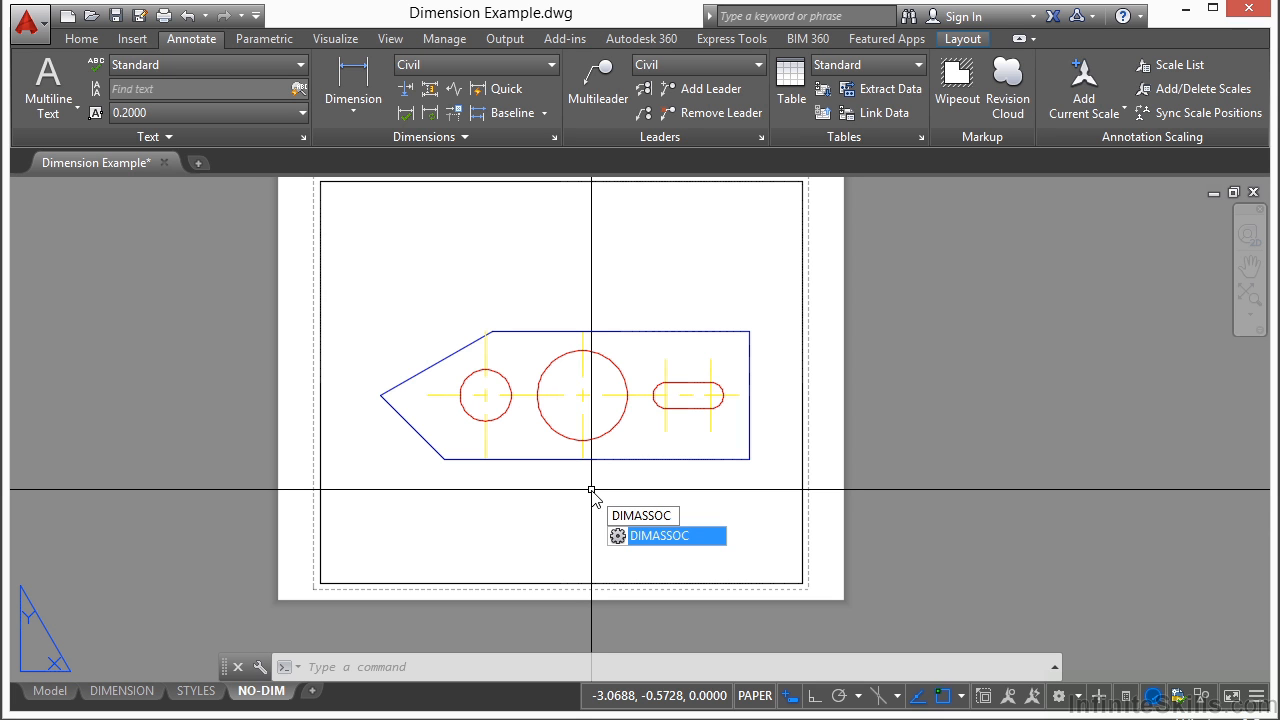
key(Return)
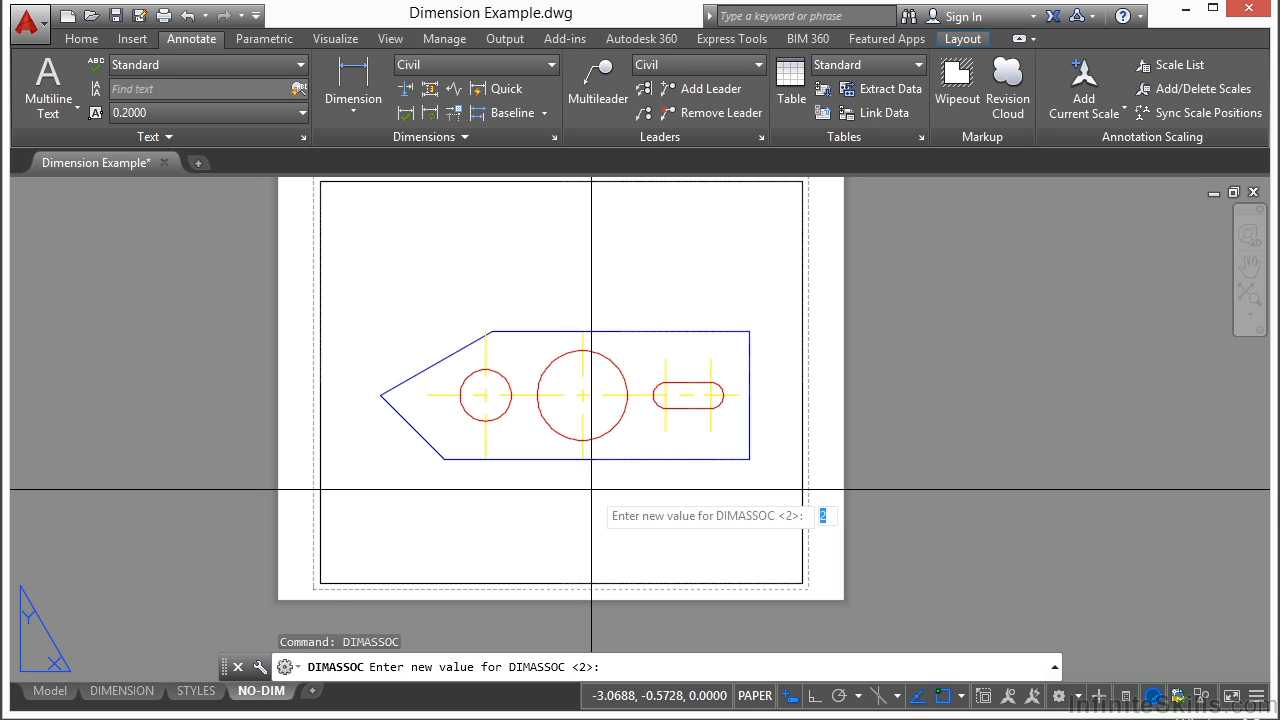
key(Escape)
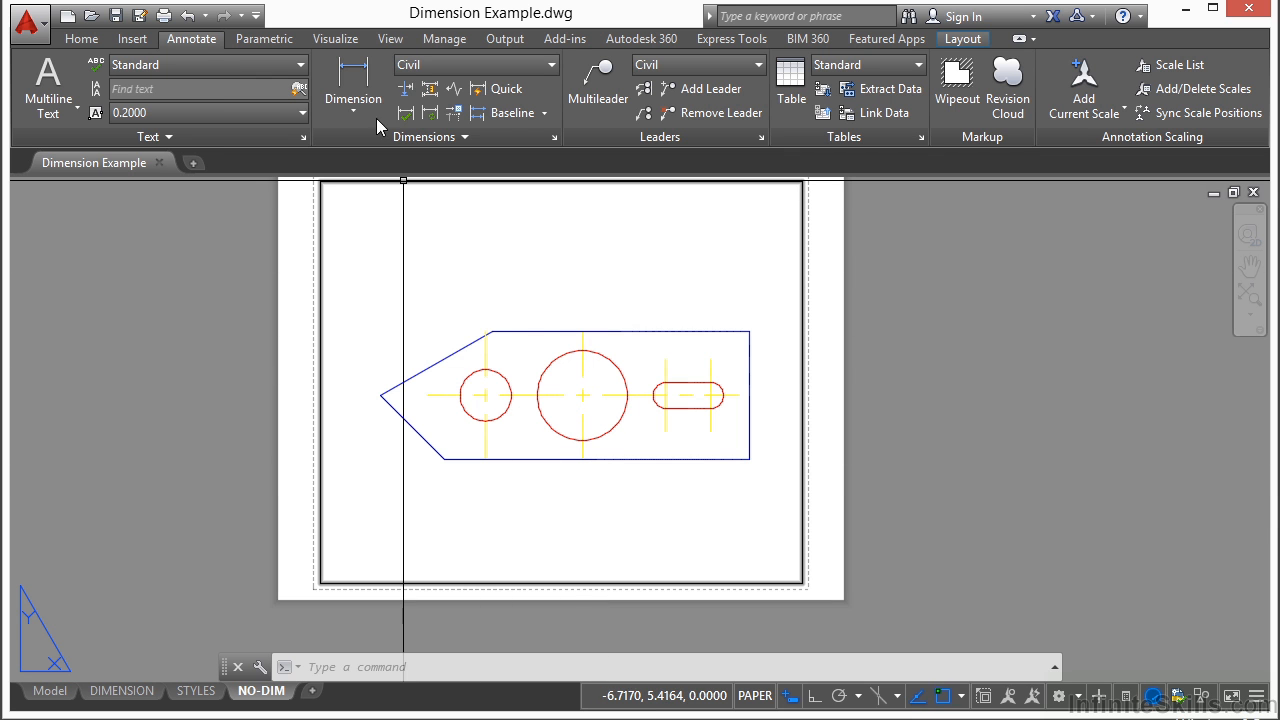
- Add a linear dimension between the two ends of the part's top edge, placing its dimension line above the part
click(355, 82)
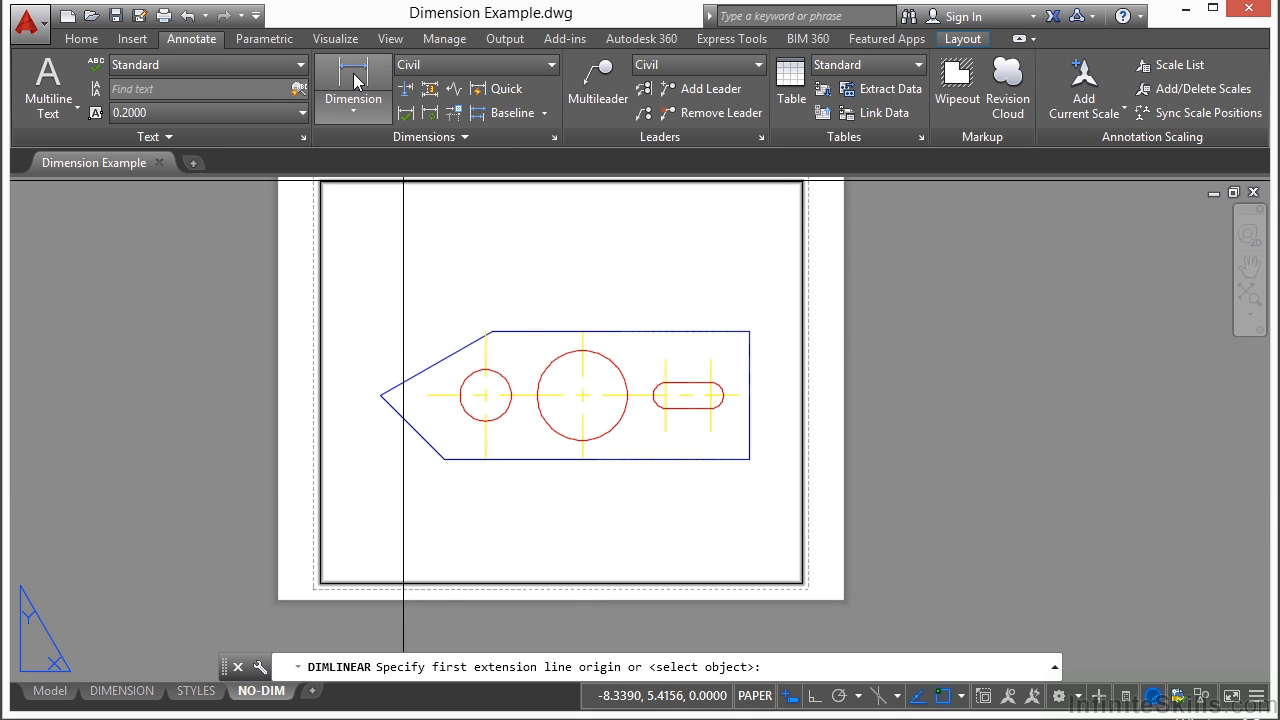
click(490, 331)
click(740, 333)
click(711, 268)
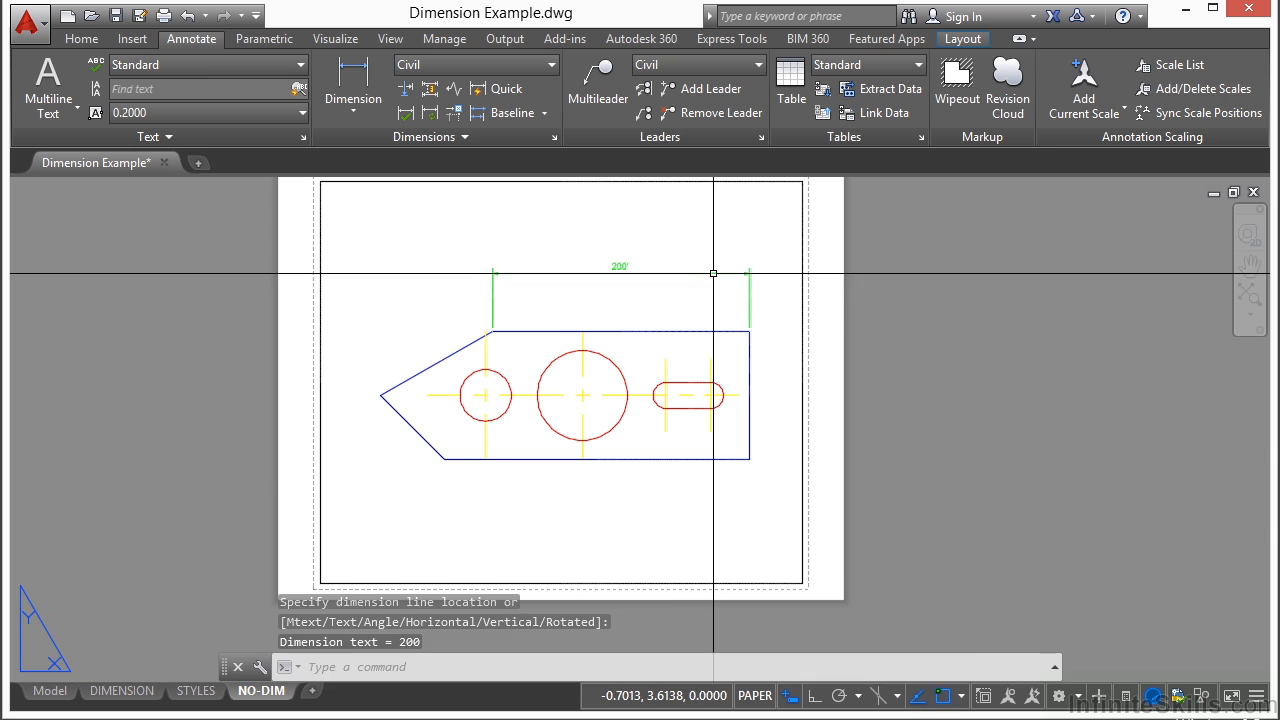
- Select the top edge's linear dimension and examine its object type and properties
scroll(621, 255, up, 3)
click(537, 302)
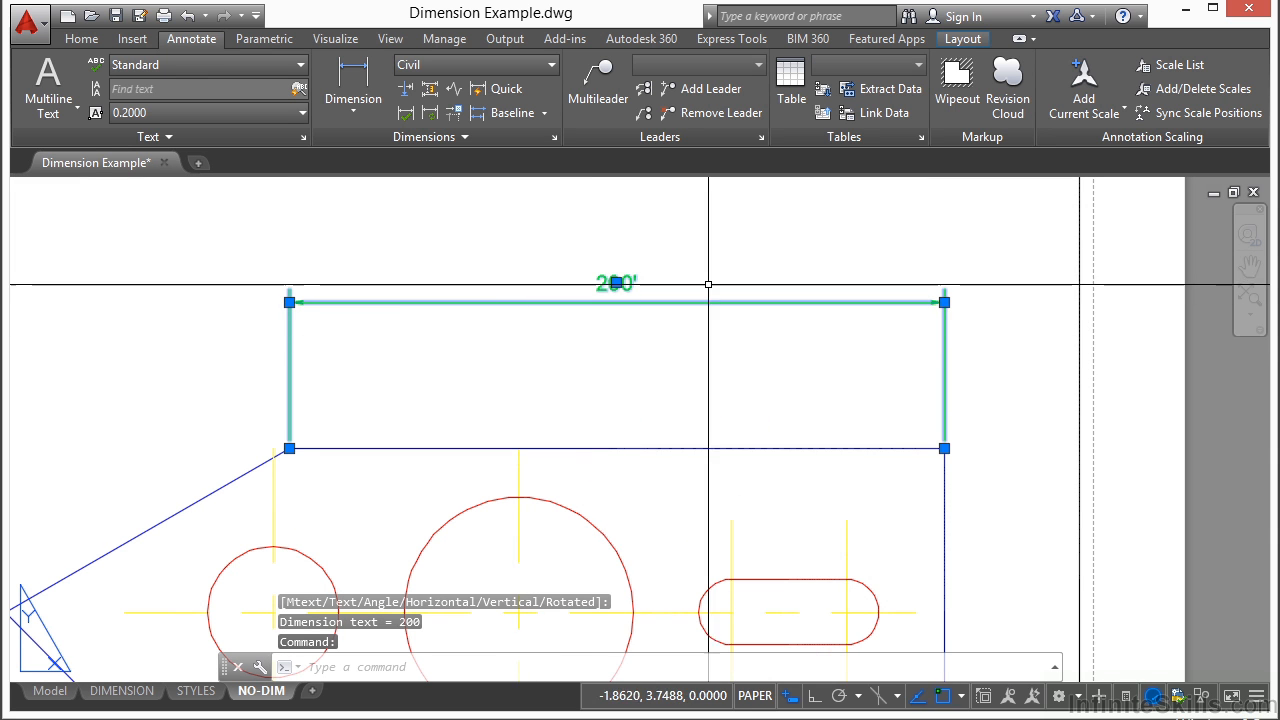
key(Escape)
key(Escape)
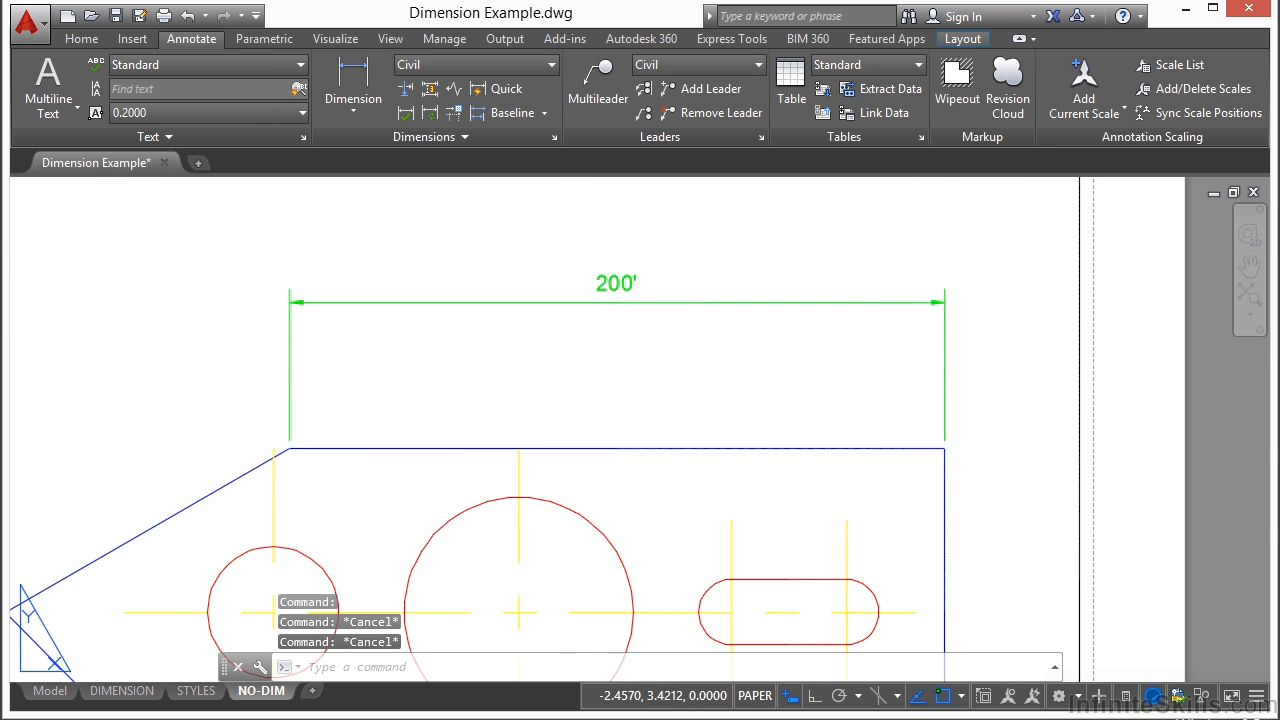
key(ctrl+1)
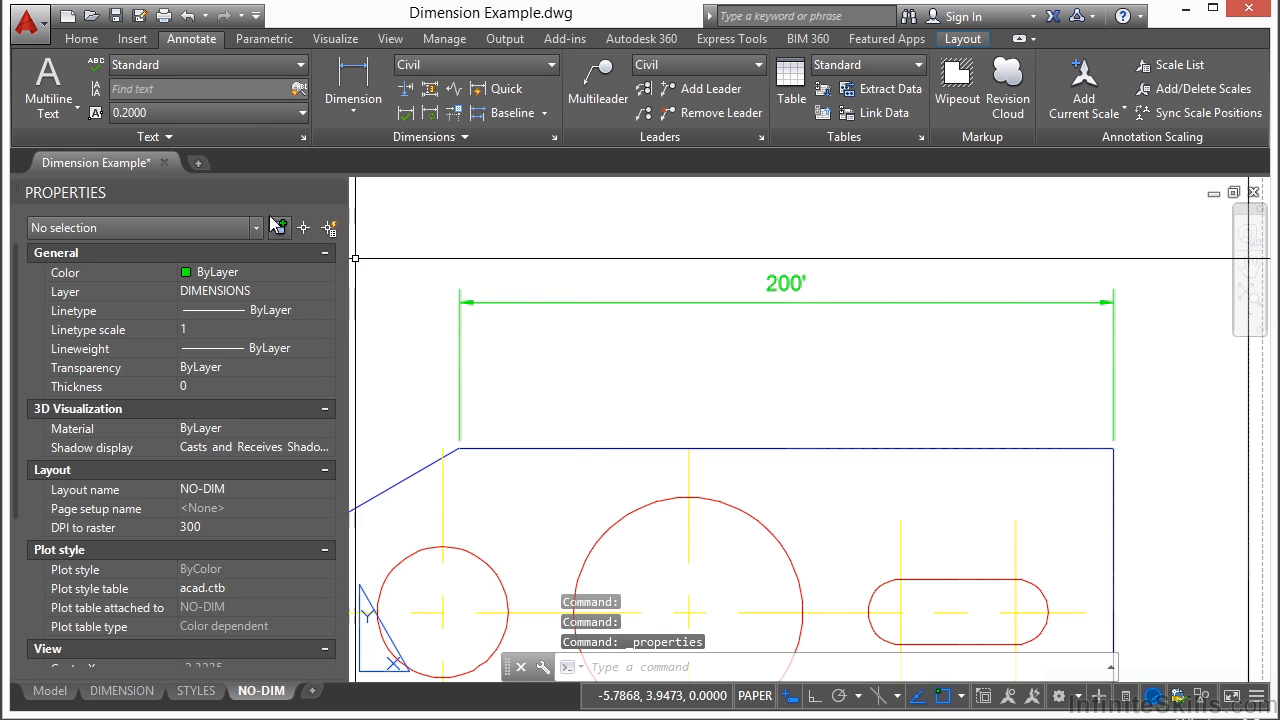
click(690, 261)
click(666, 333)
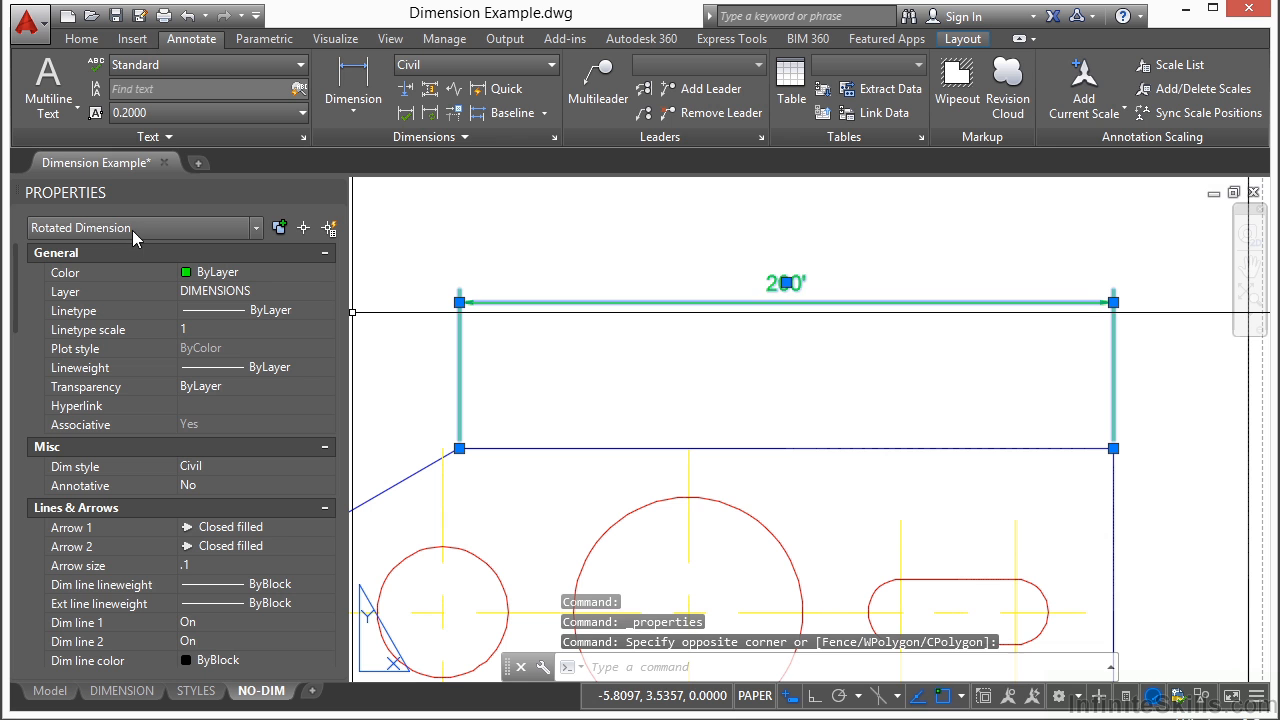
key(Escape)
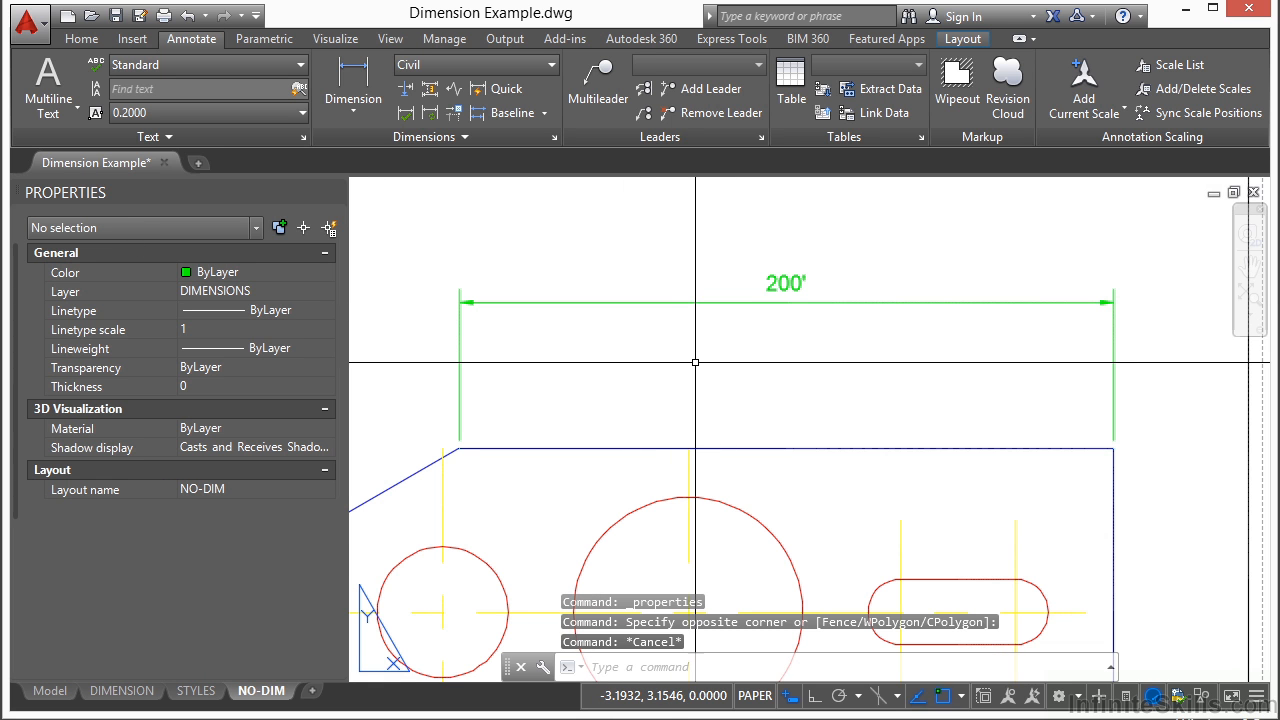
- Set the DIMASSOC system variable to 0 and check the properties of the existing top edge dimension
text(dima)
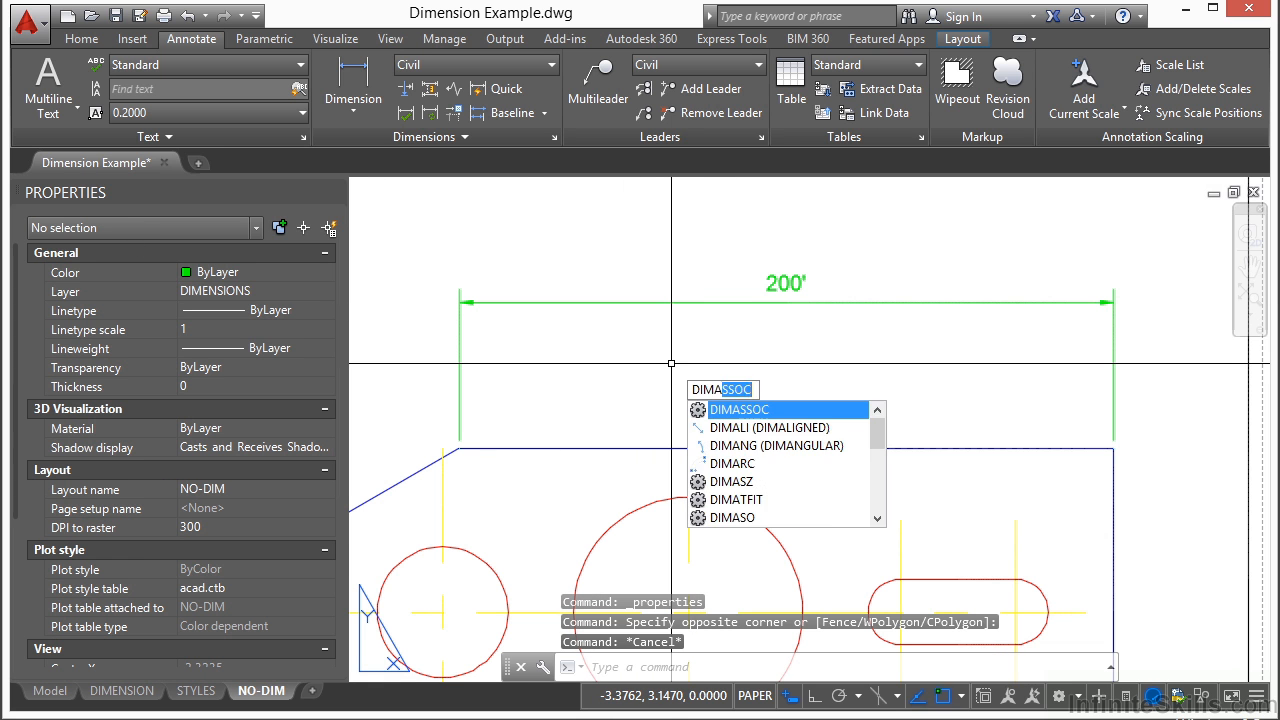
text(s)
key(Return)
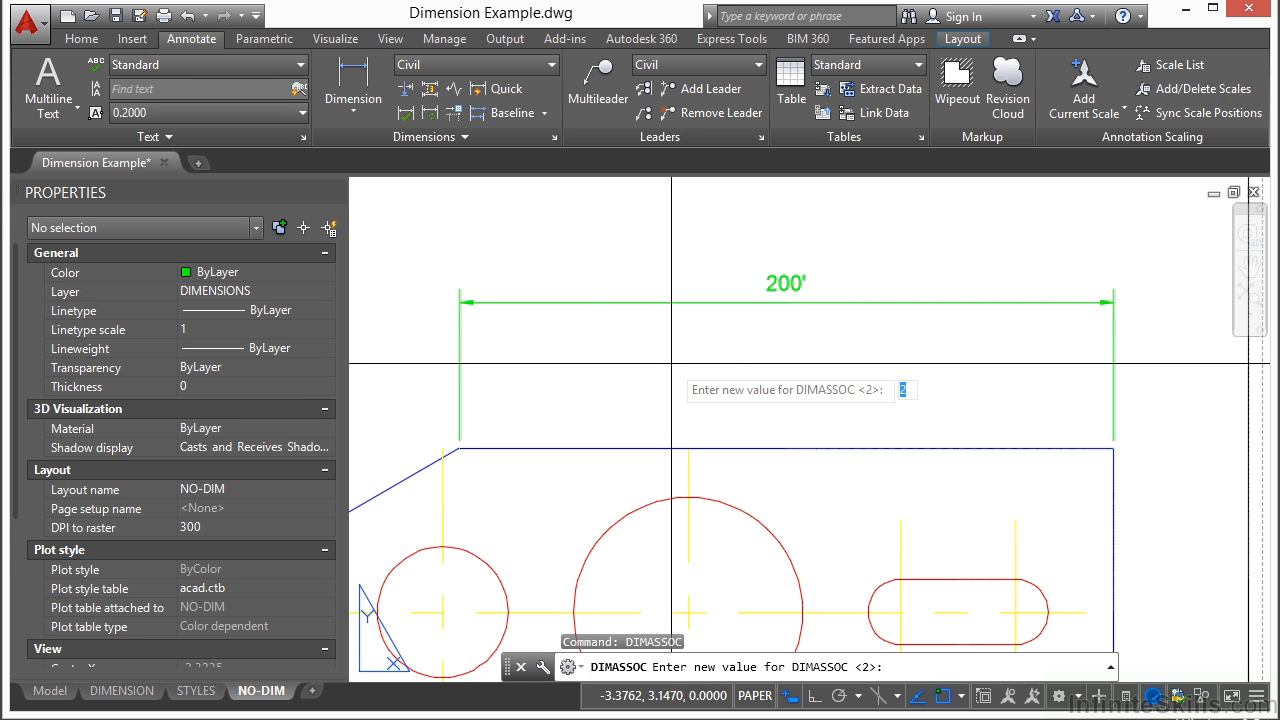
text(0)
key(Return)
click(643, 301)
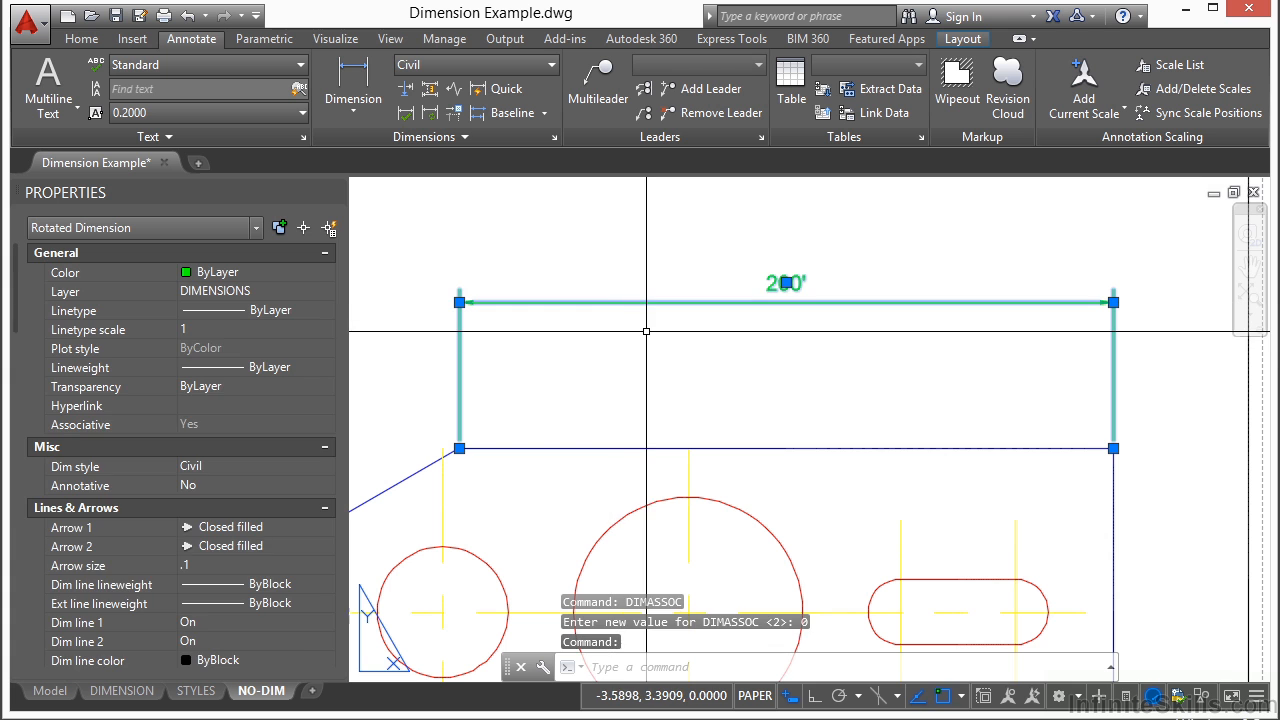
key(Escape)
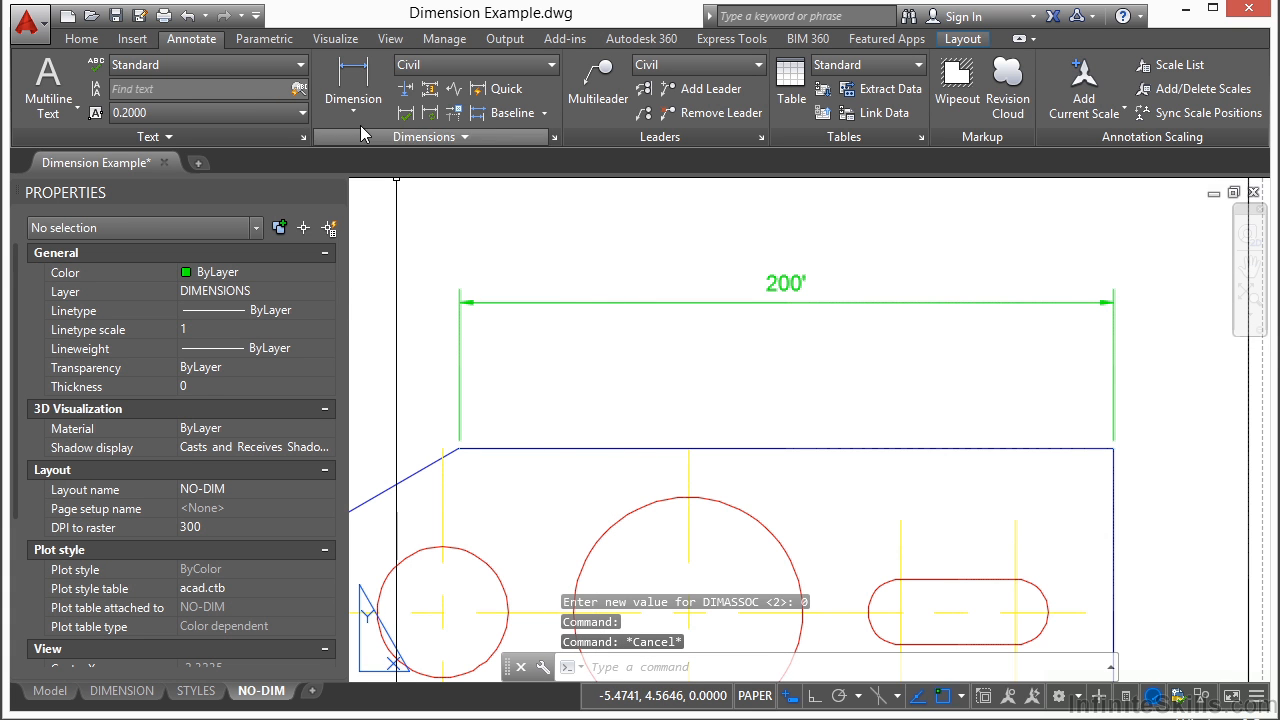
- Add a linear dimension from the part's upper-right corner to the large circle's centre with default text, placed below the 200' dimension
click(355, 77)
click(1113, 449)
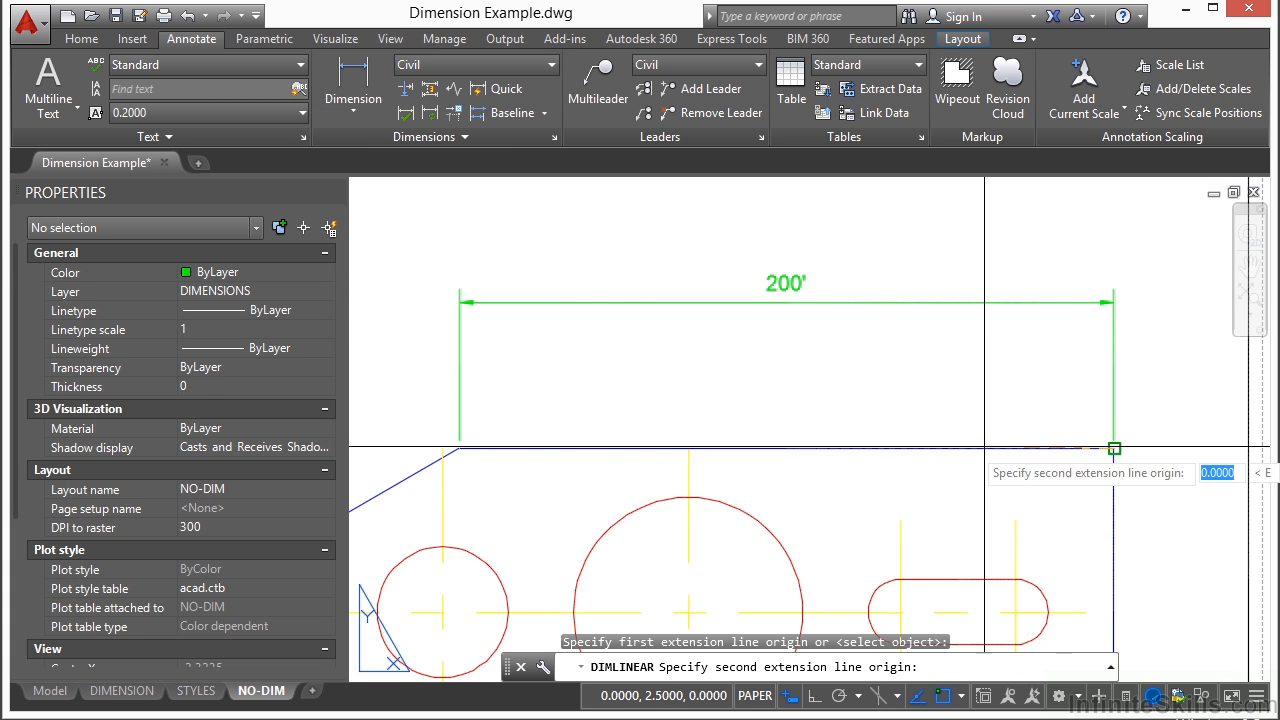
click(689, 612)
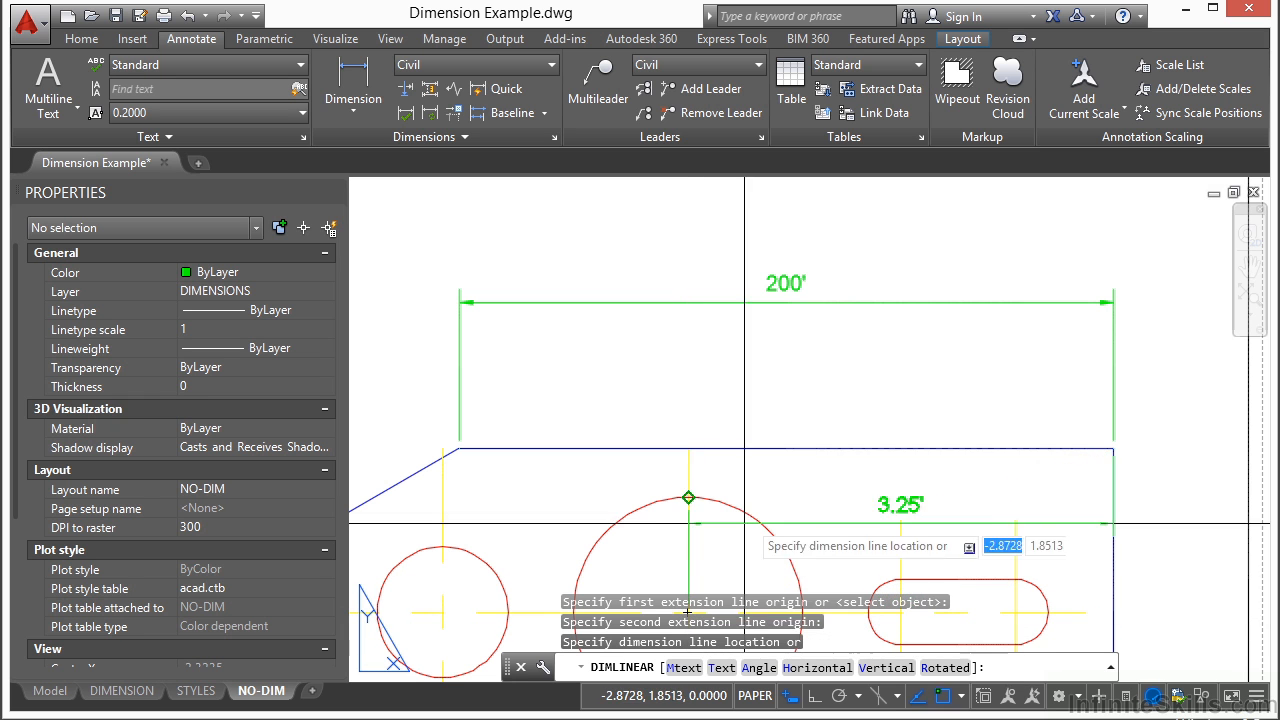
text(t)
key(Return)
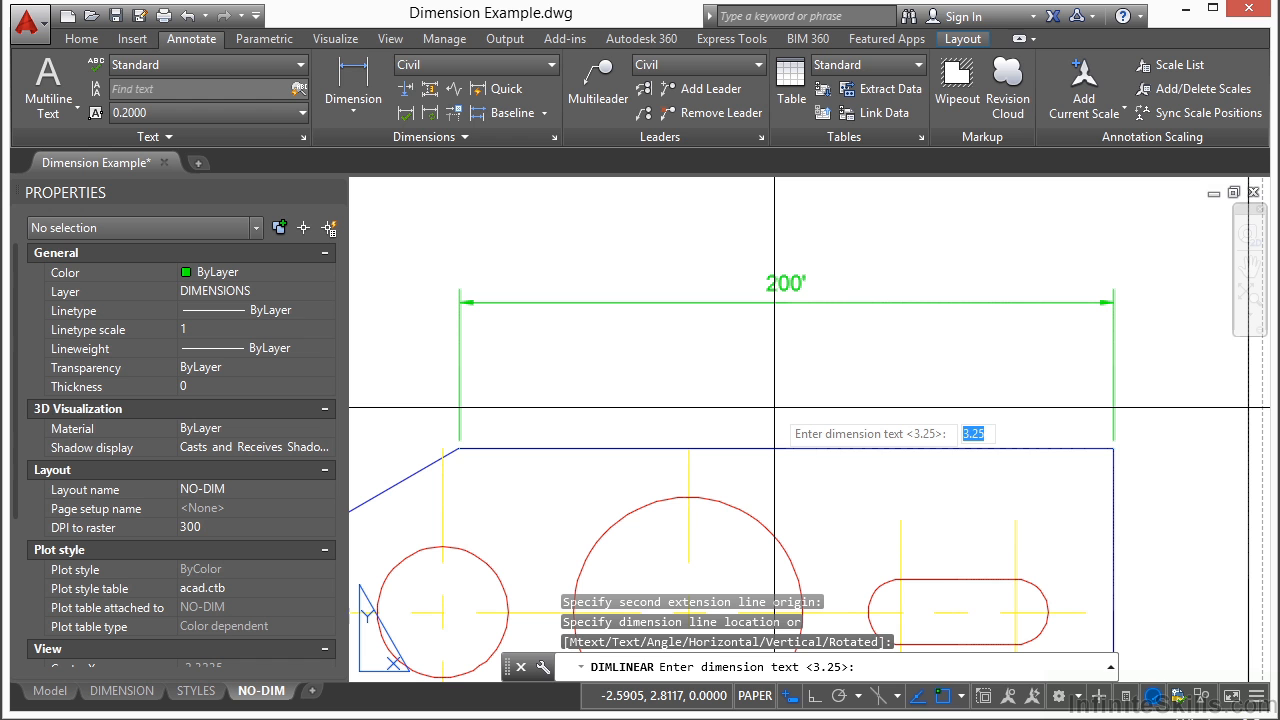
key(Return)
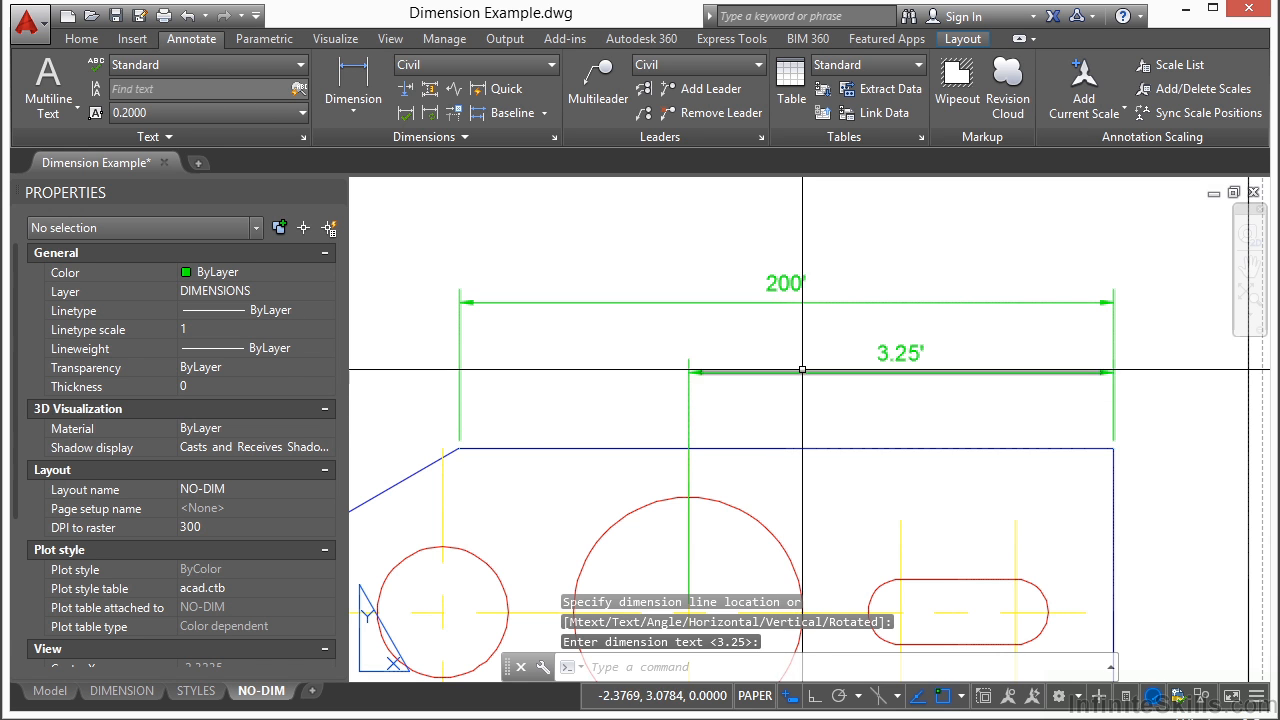
- Select the dimension line and the extension line at the large circle to examine them as separate objects
click(799, 372)
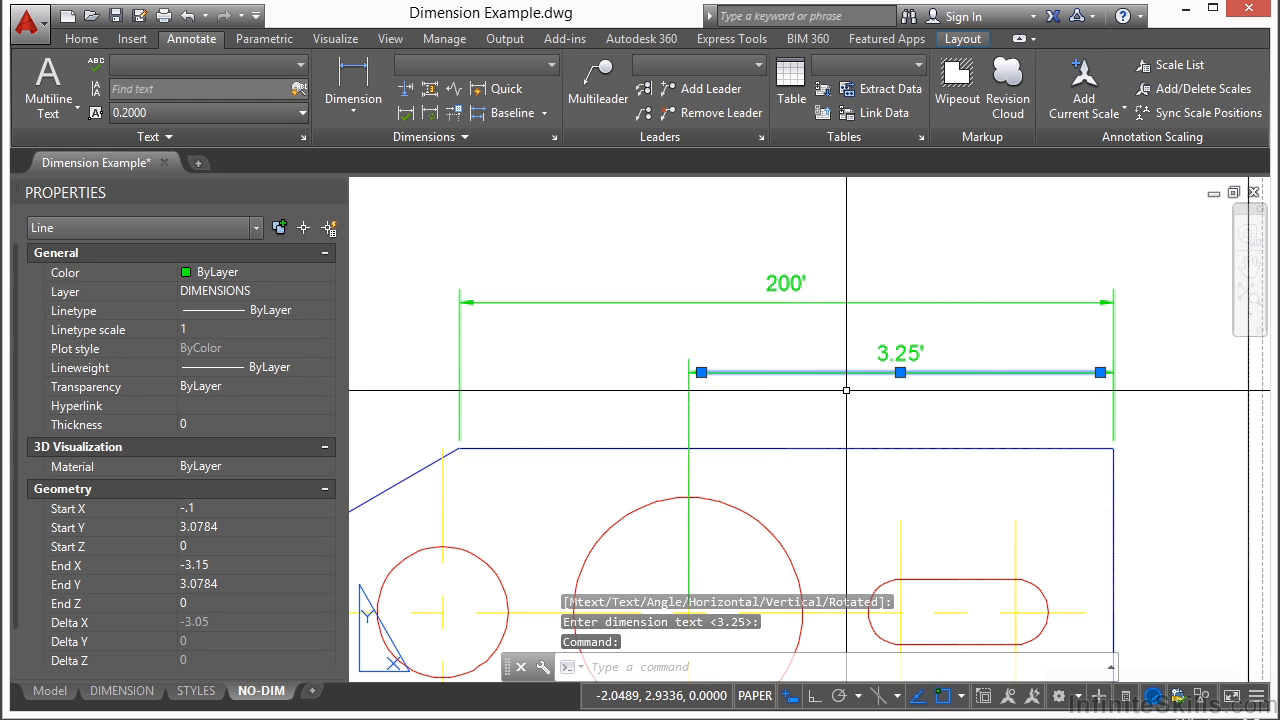
click(708, 405)
click(674, 428)
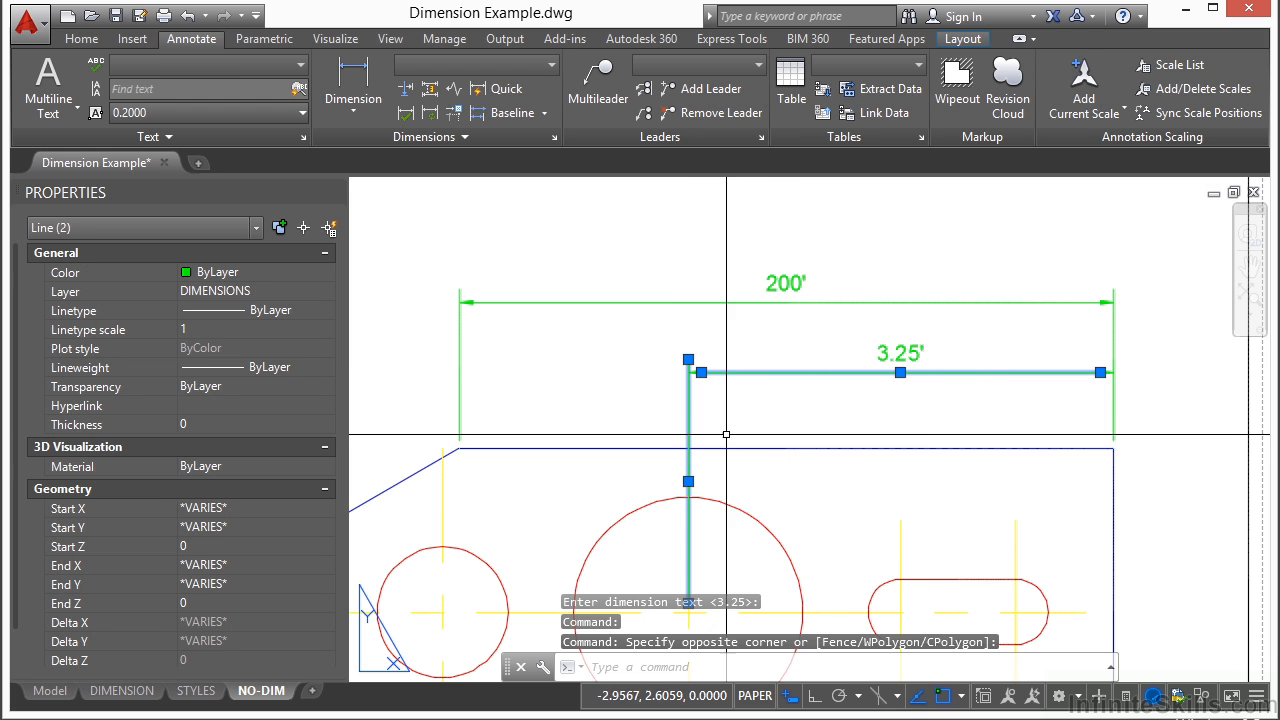
click(1134, 420)
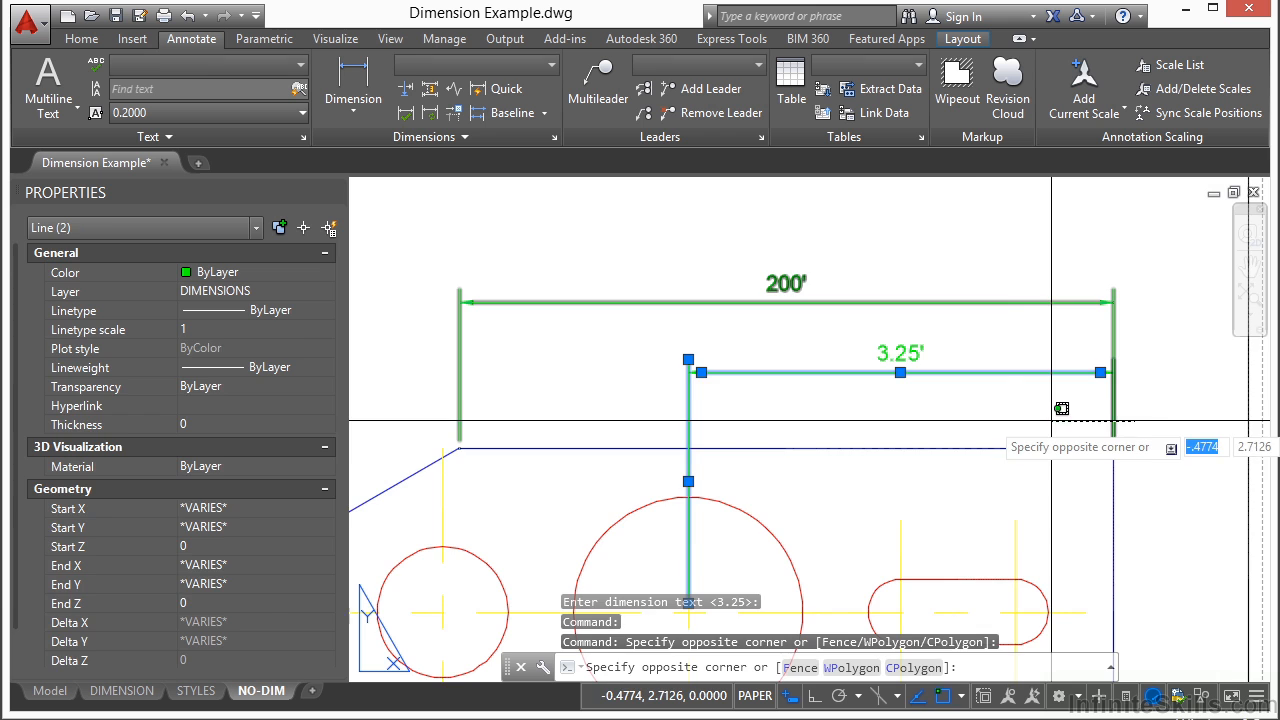
key(Escape)
key(Escape)
- Examine the arrowhead at the large circle's extension line as a separate object
scroll(873, 409, up, 3)
key(Escape)
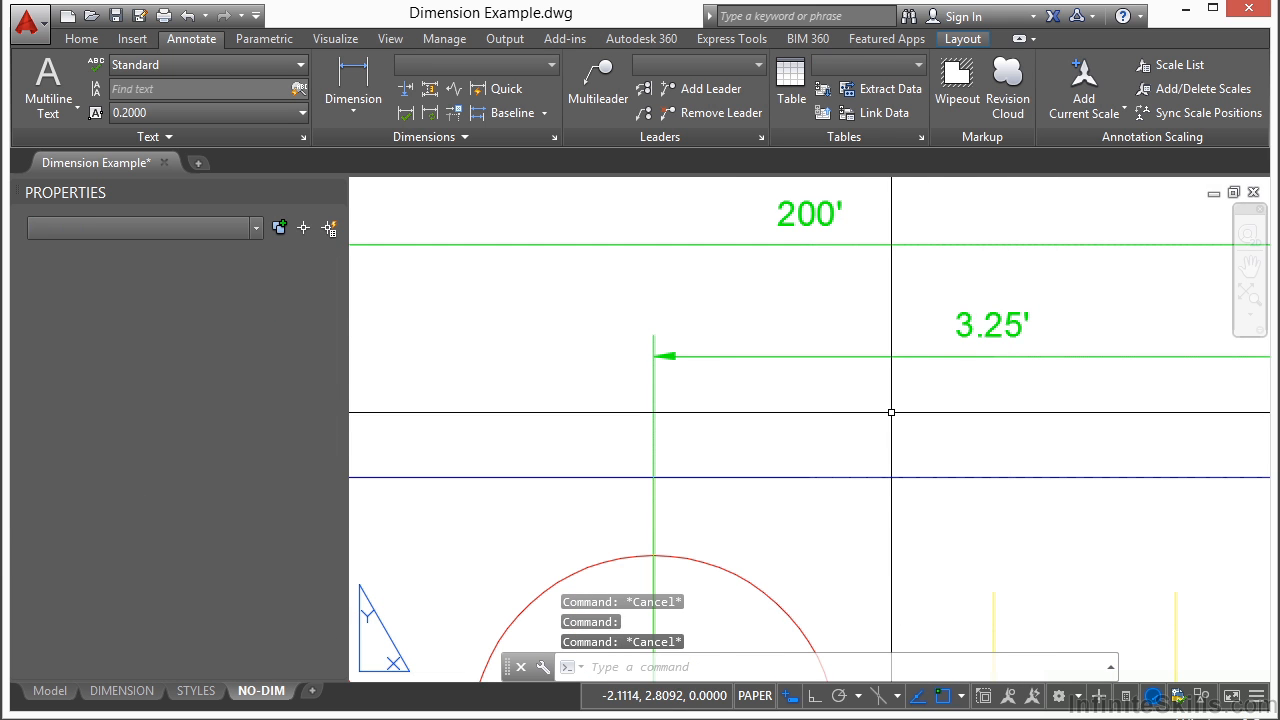
click(692, 319)
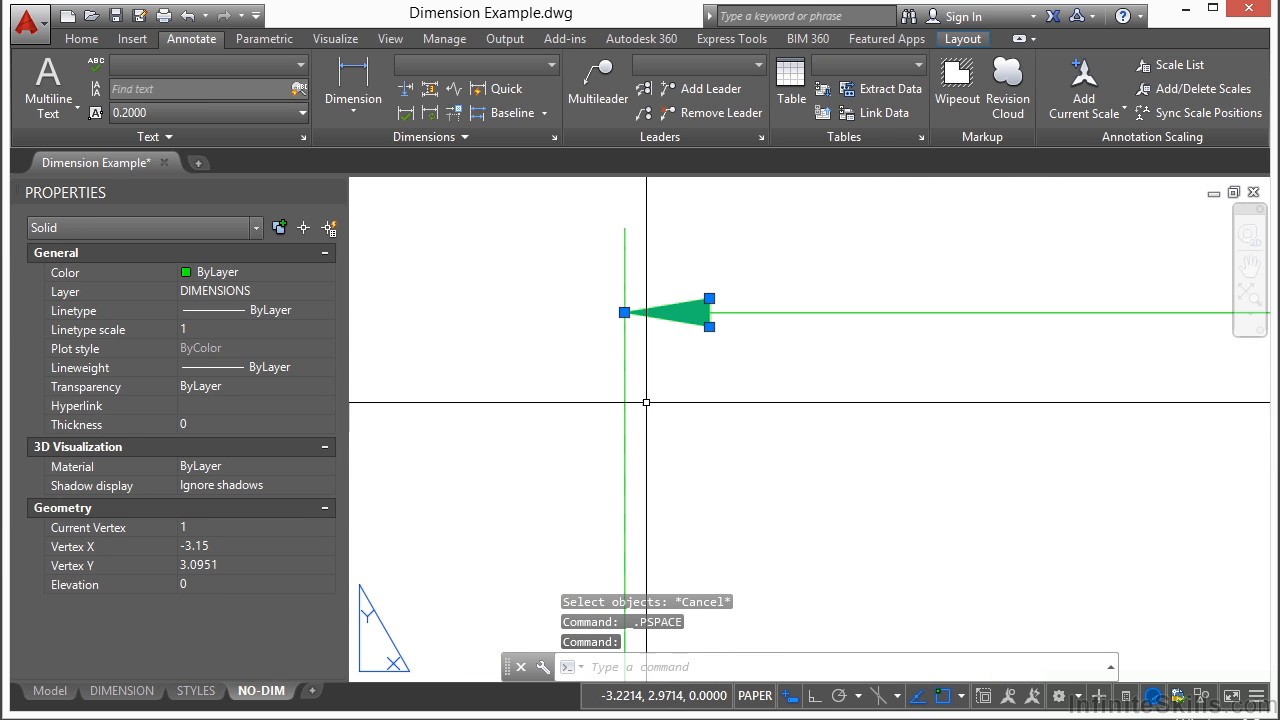
scroll(646, 402, down, 3)
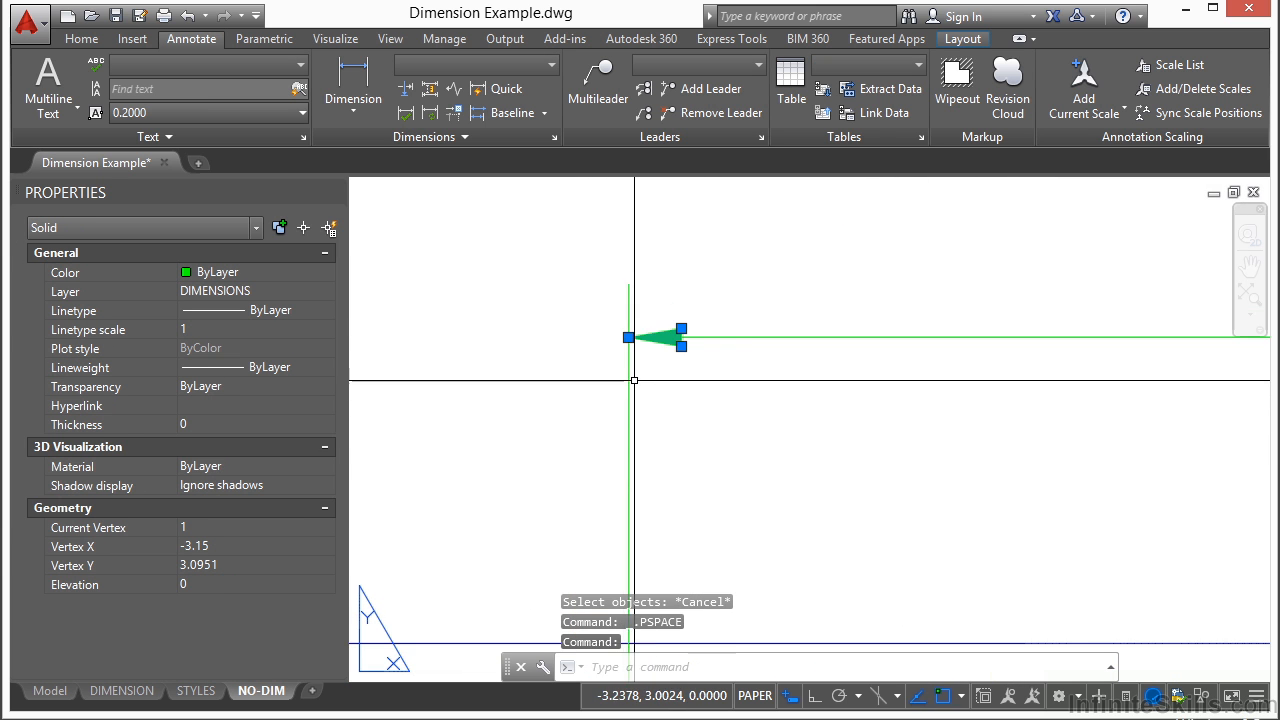
key(Escape)
key(Escape)
scroll(654, 371, down, 4)
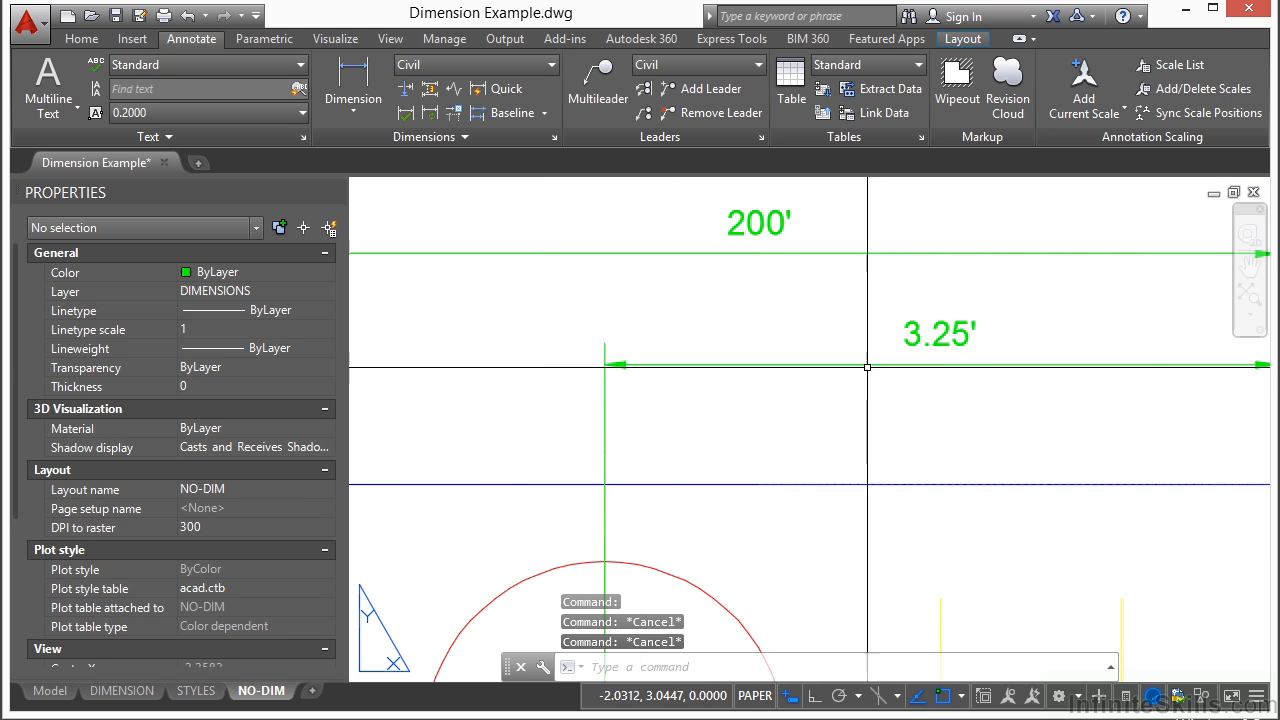
- Move the 200' dimension higher above the part by its text grip and return to paper space
click(925, 297)
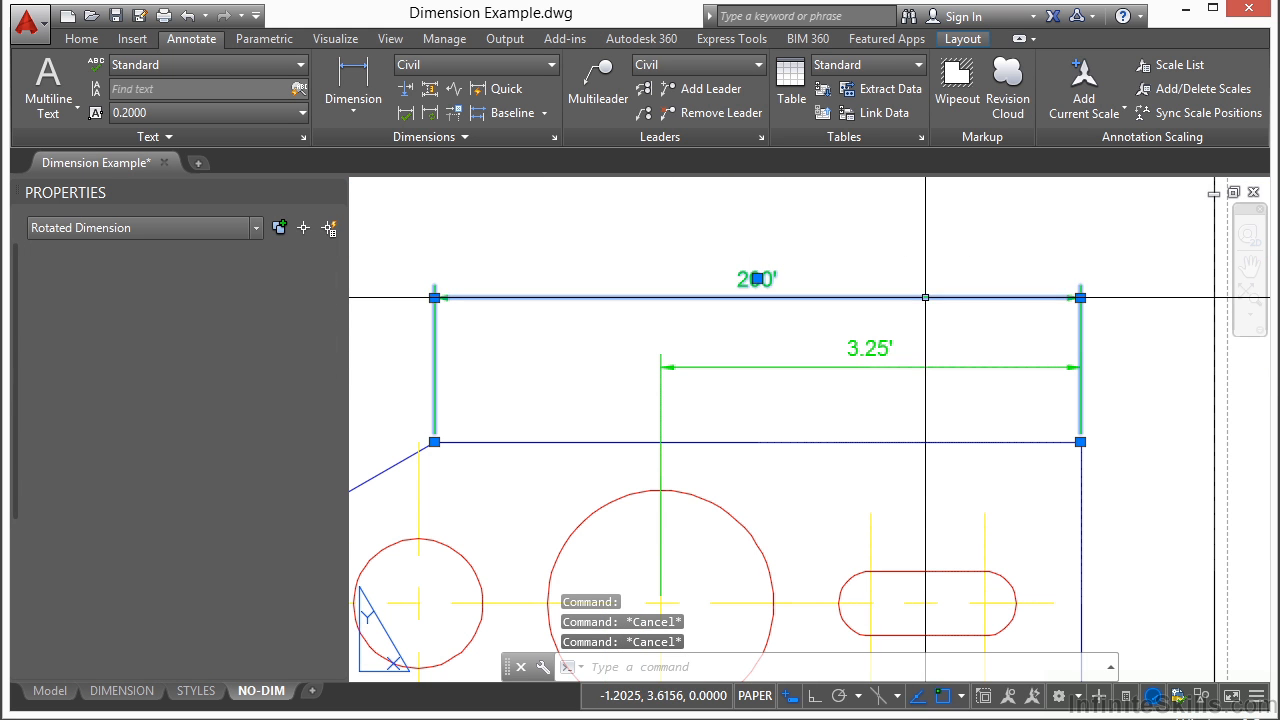
click(757, 279)
double_click(747, 230)
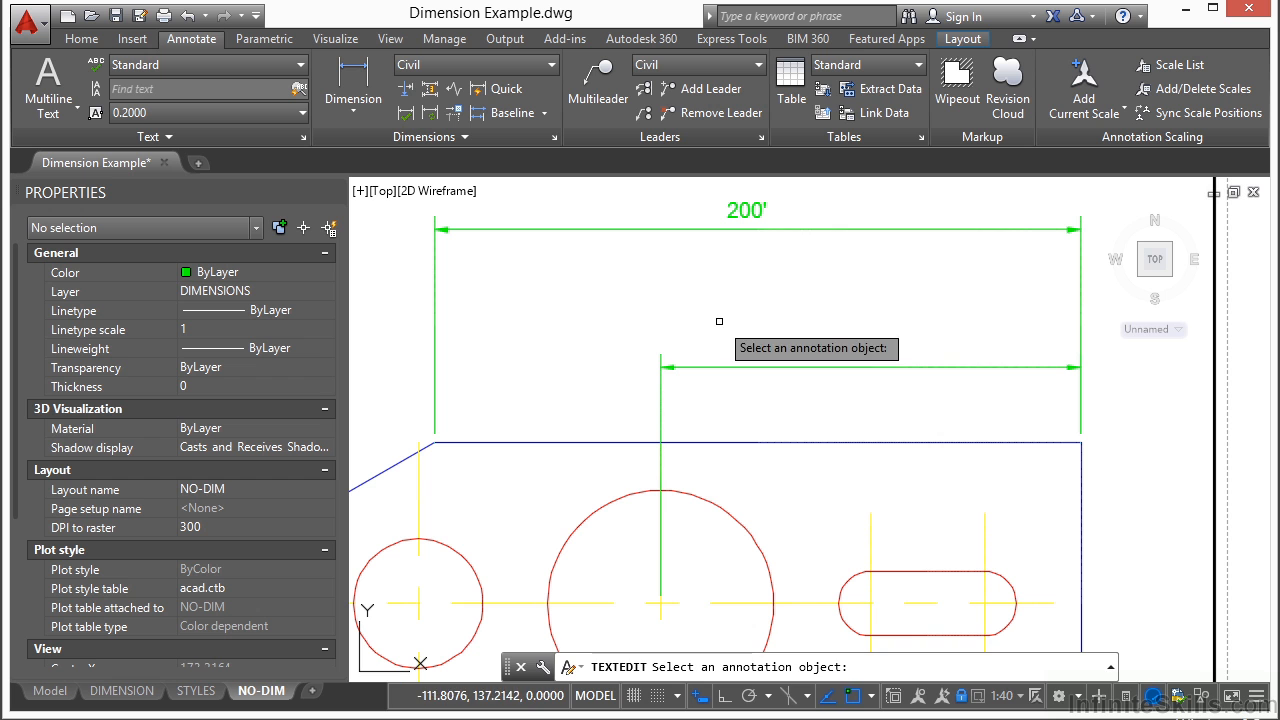
key(Escape)
click(597, 695)
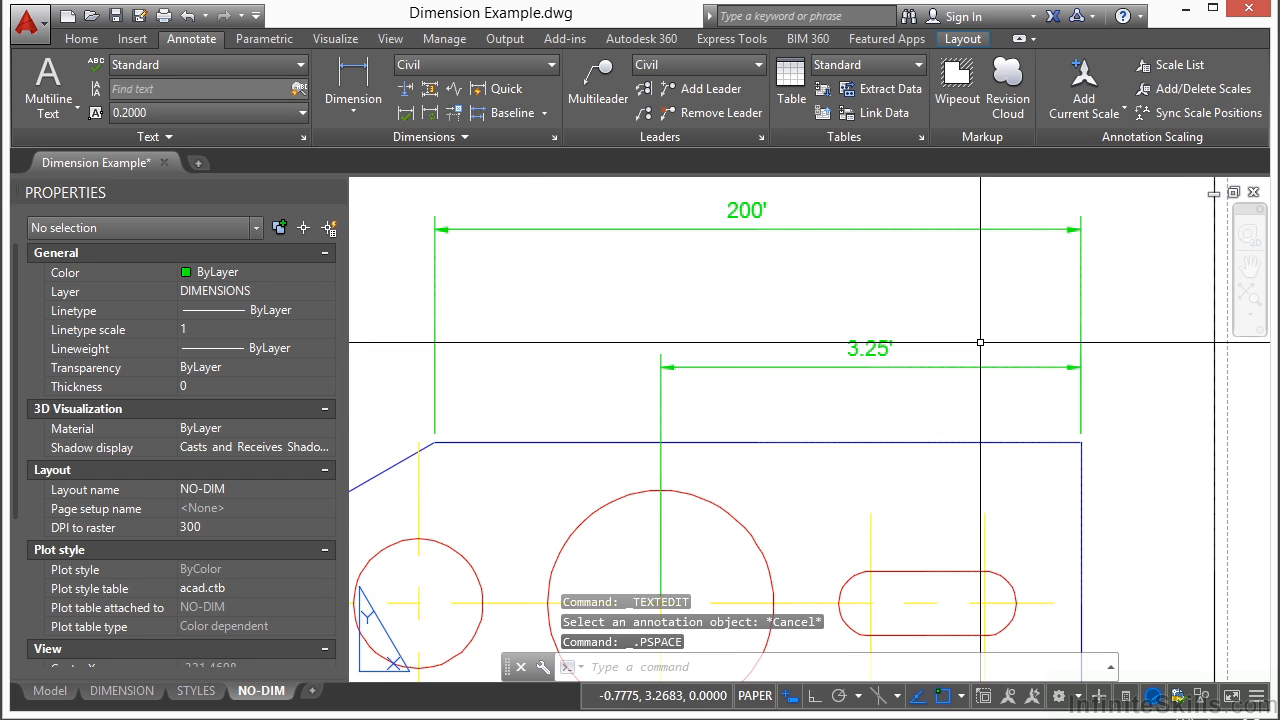
- Erase all pieces of the non-associative 3.25' dimension
text(e)
key(Return)
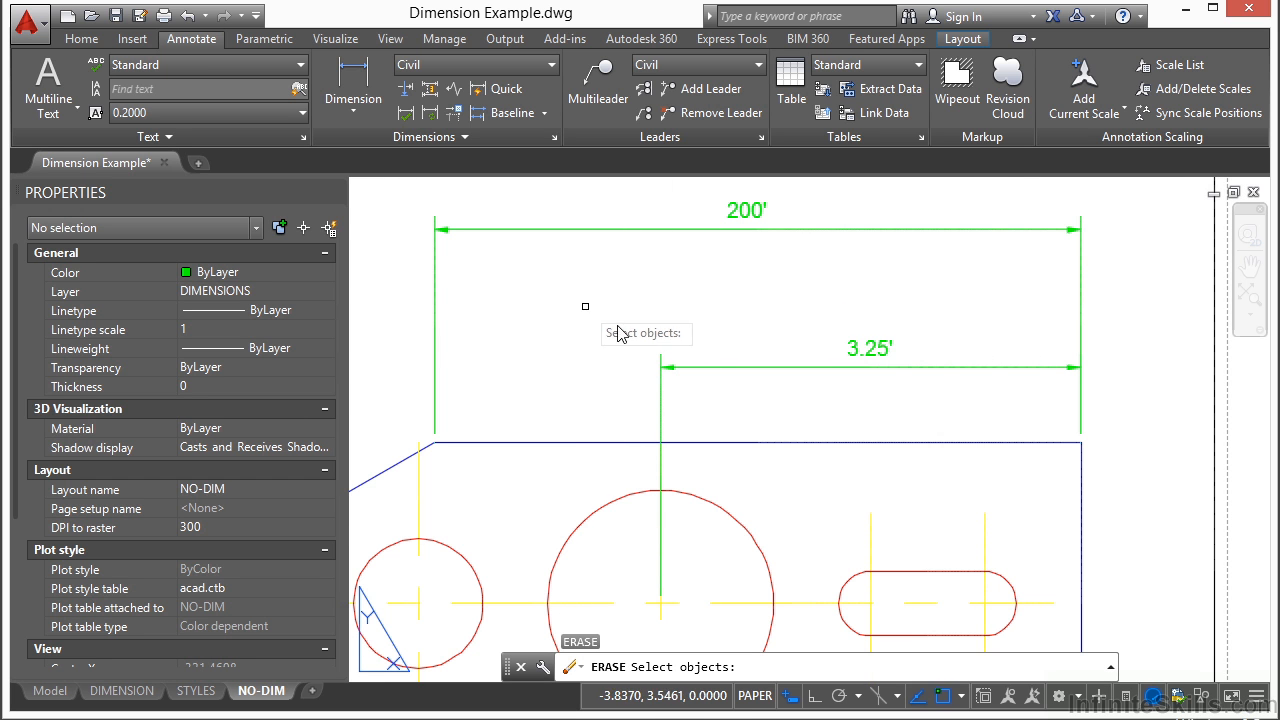
click(585, 306)
click(1129, 451)
click(702, 347)
click(648, 382)
key(Return)
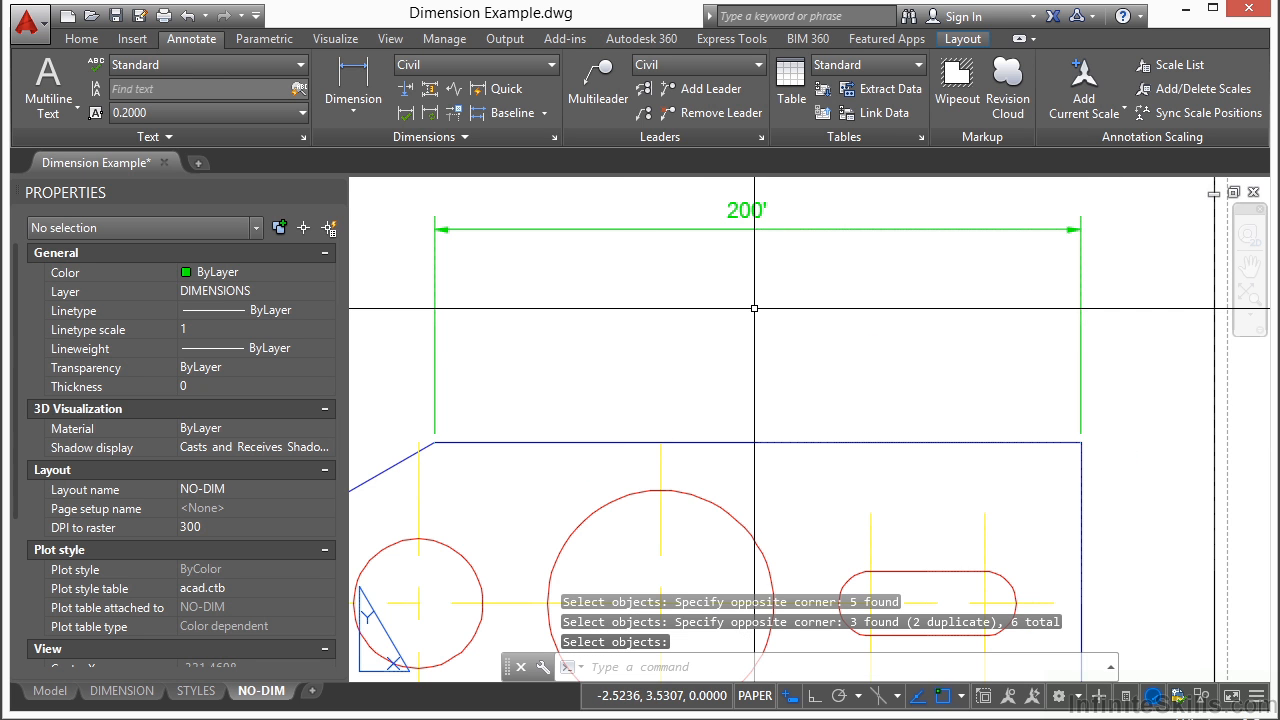
- Explode the 200' dimension above the part into separate objects
middle_drag(706, 320, 686, 355)
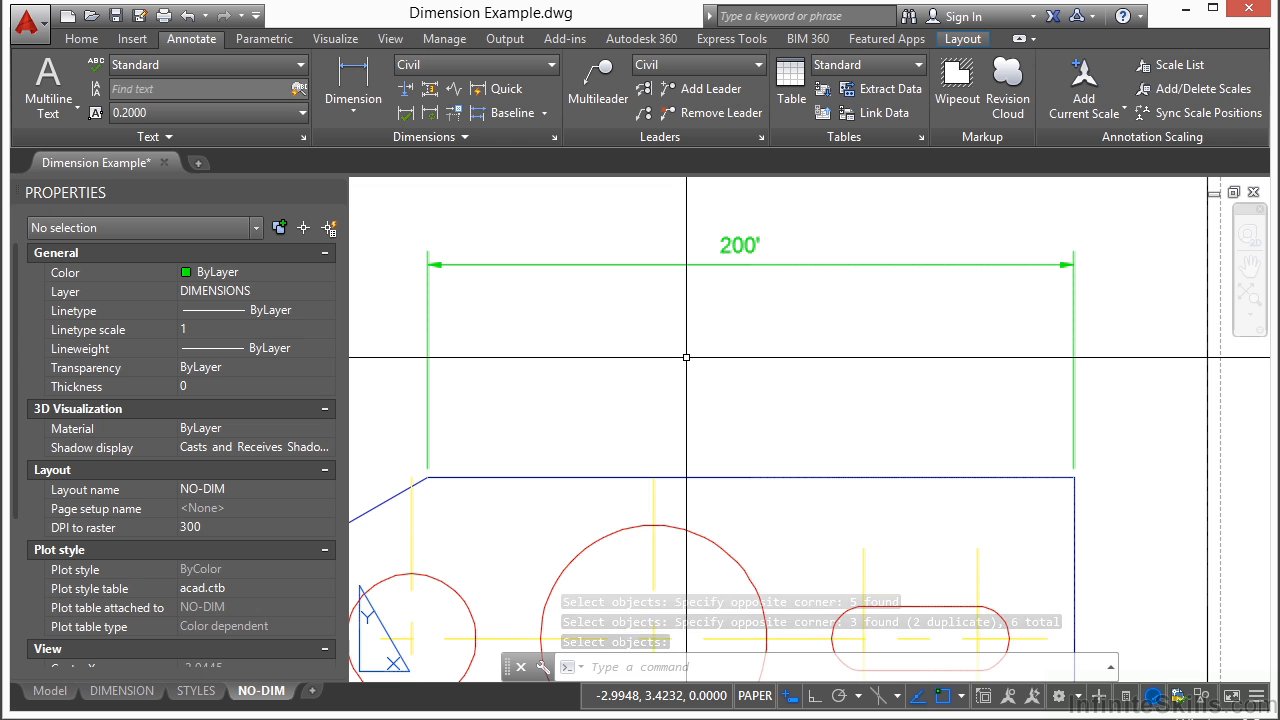
text(explod)
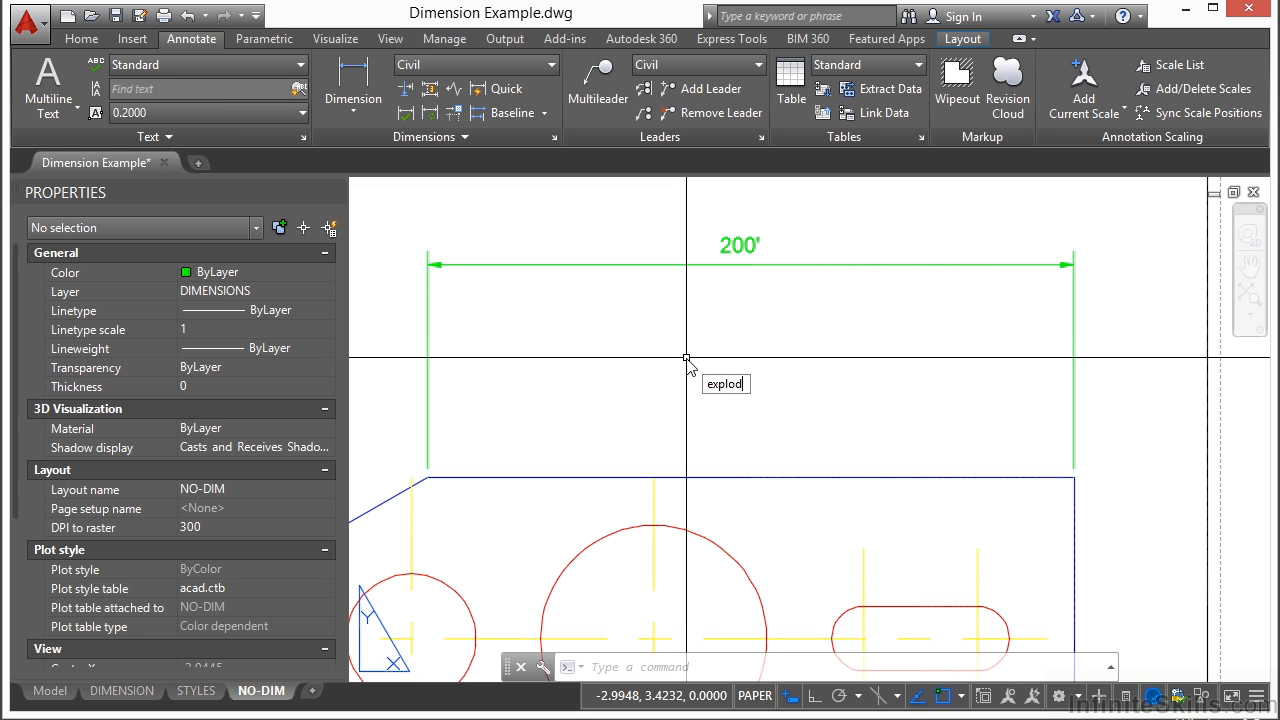
text(e)
key(Return)
click(751, 258)
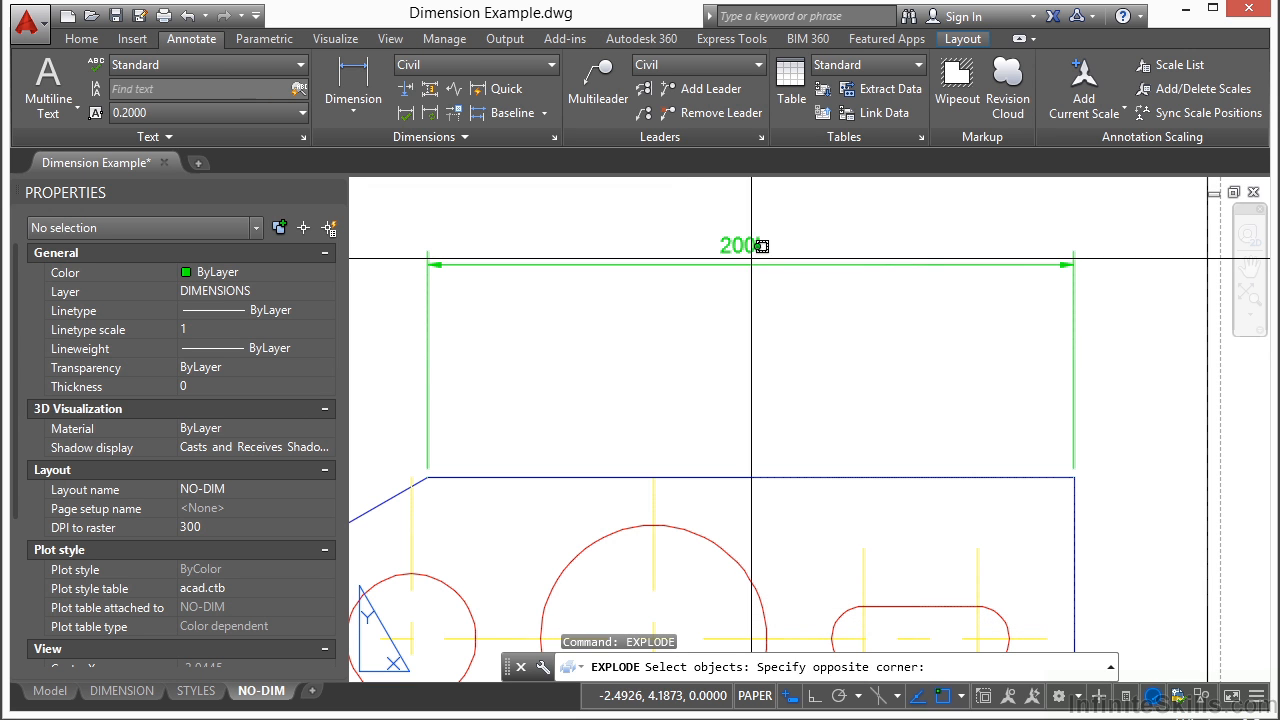
click(741, 280)
key(Return)
- Examine the exploded 200' dimension's line and its left arrowhead as separate objects, staying in paper space
click(750, 257)
click(739, 284)
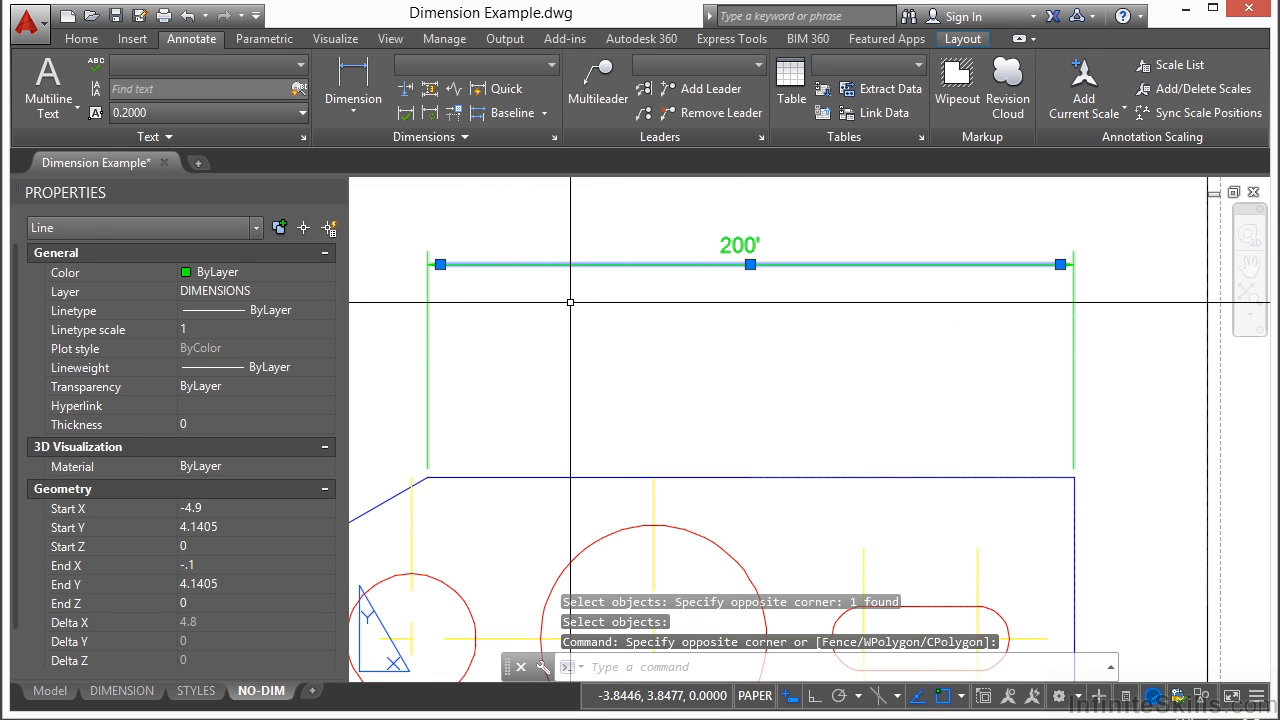
scroll(570, 301, up, 5)
key(Escape)
click(649, 383)
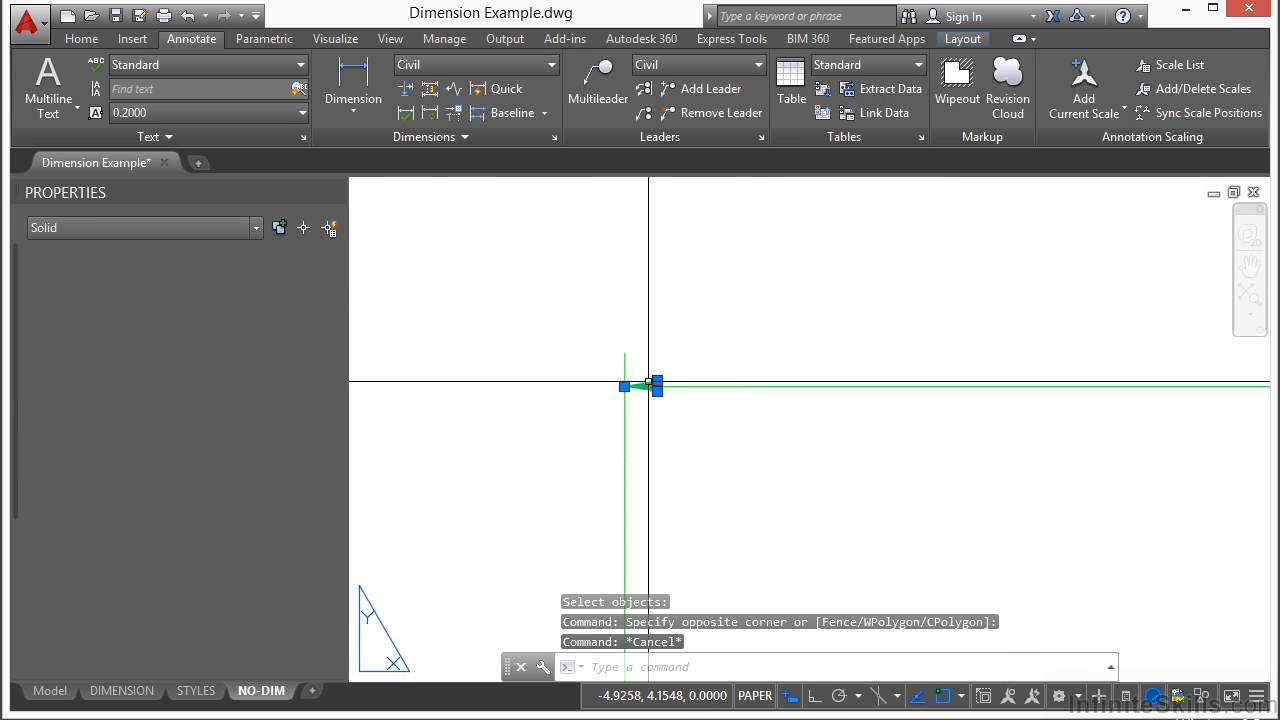
double_click(648, 381)
key(Escape)
key(Escape)
click(607, 701)
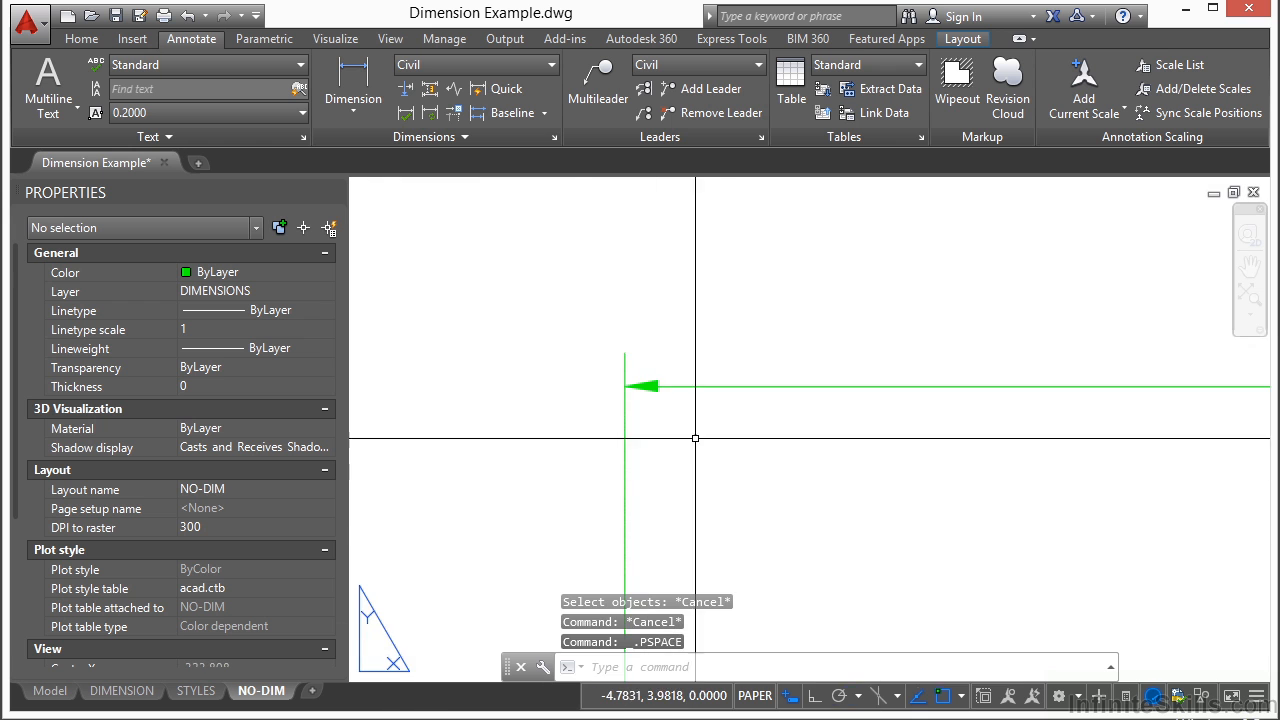
scroll(580, 357, down, 5)
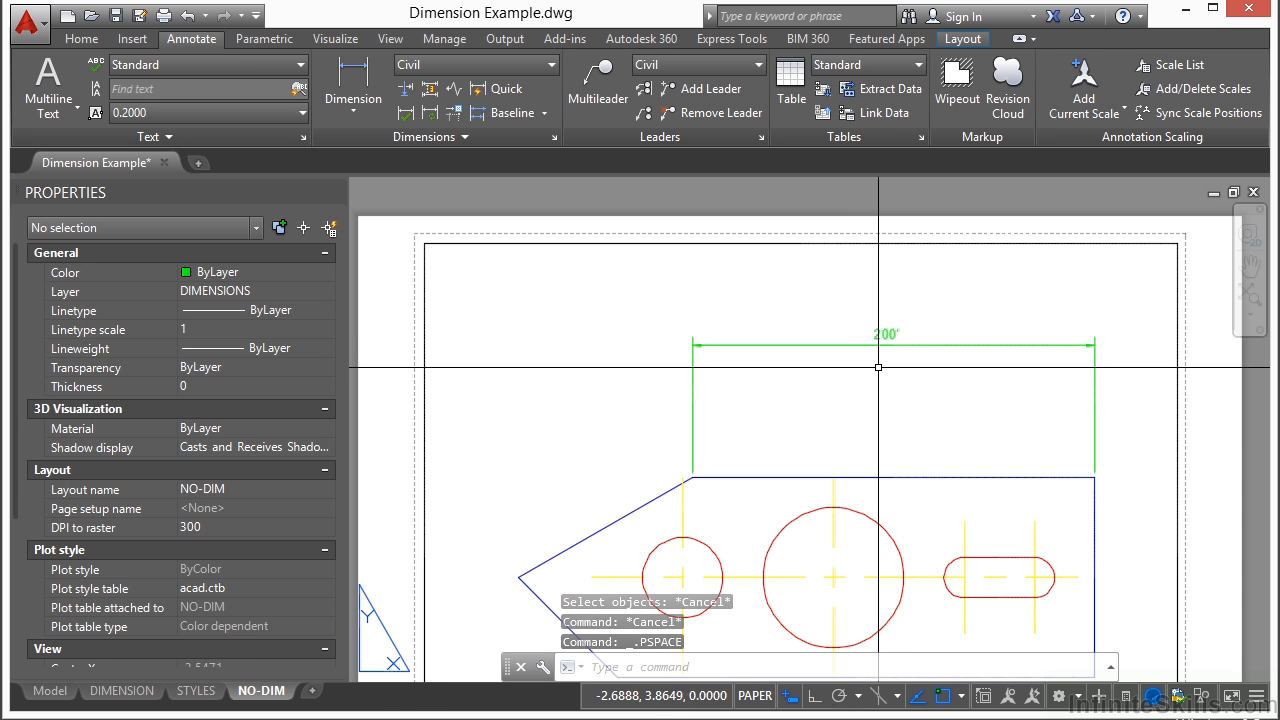
click(858, 192)
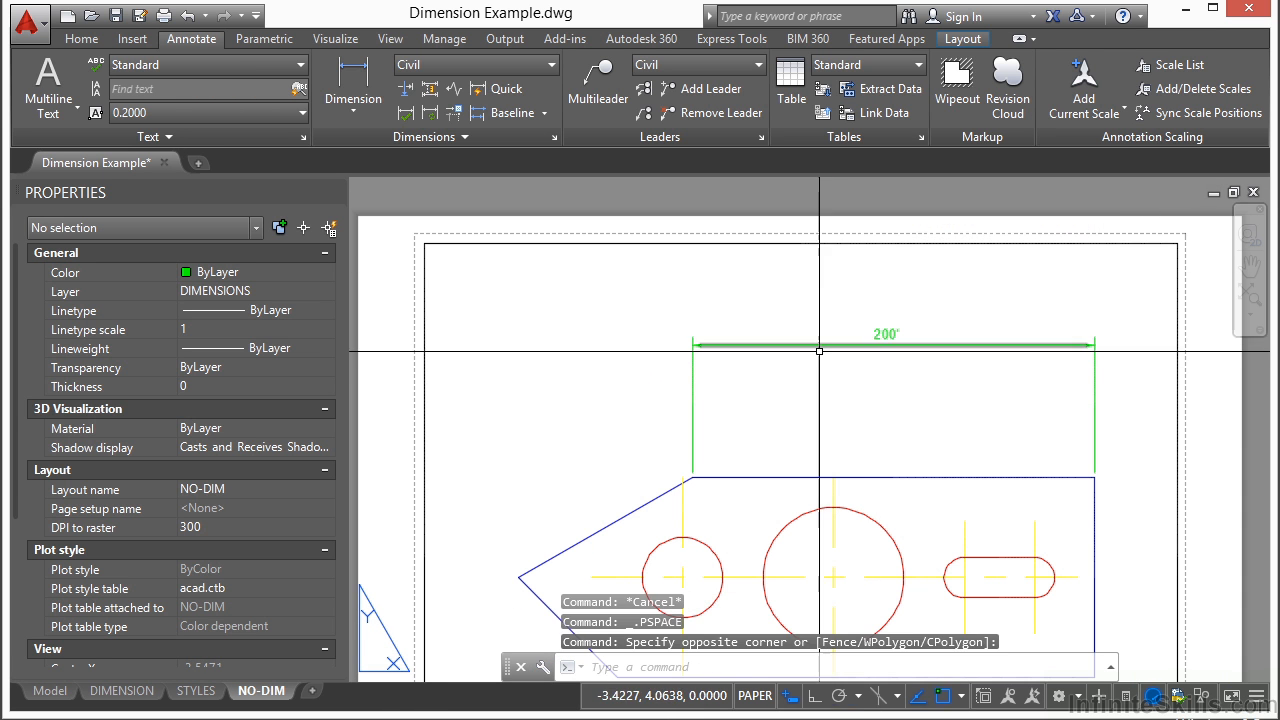
- Set the DIMASSOC system variable to 1
text(DIMASSOC)
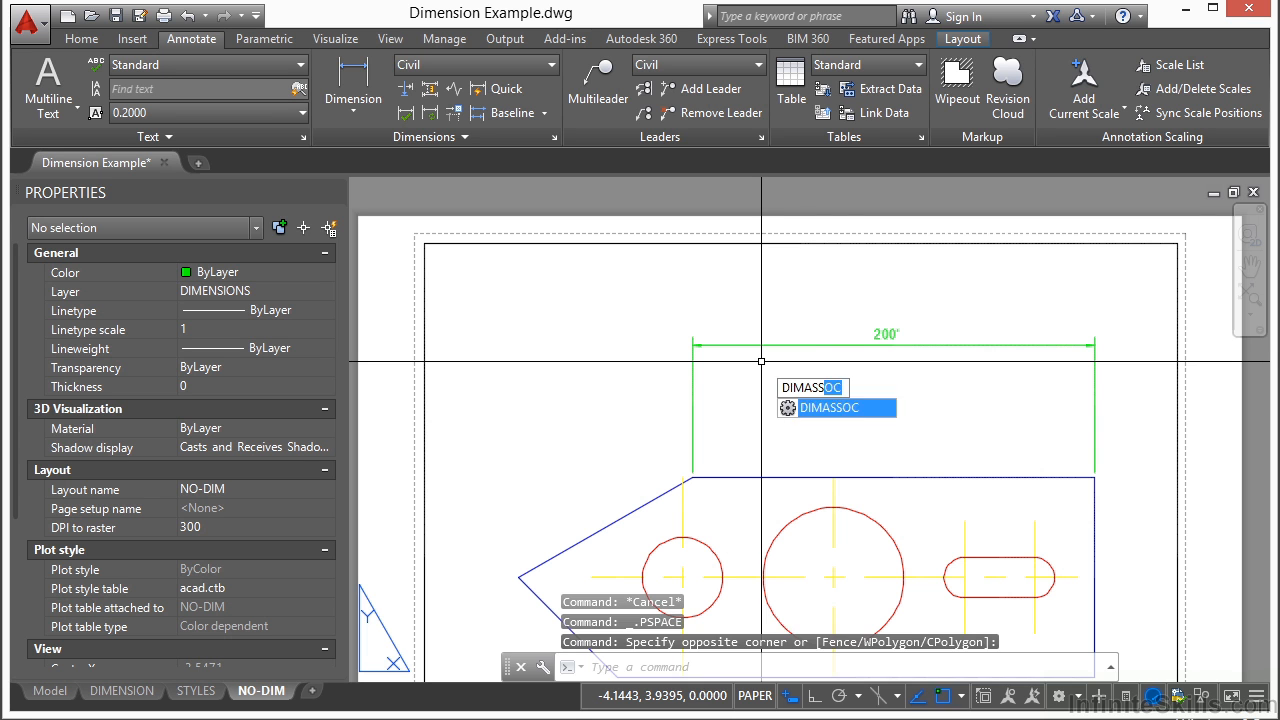
key(Return)
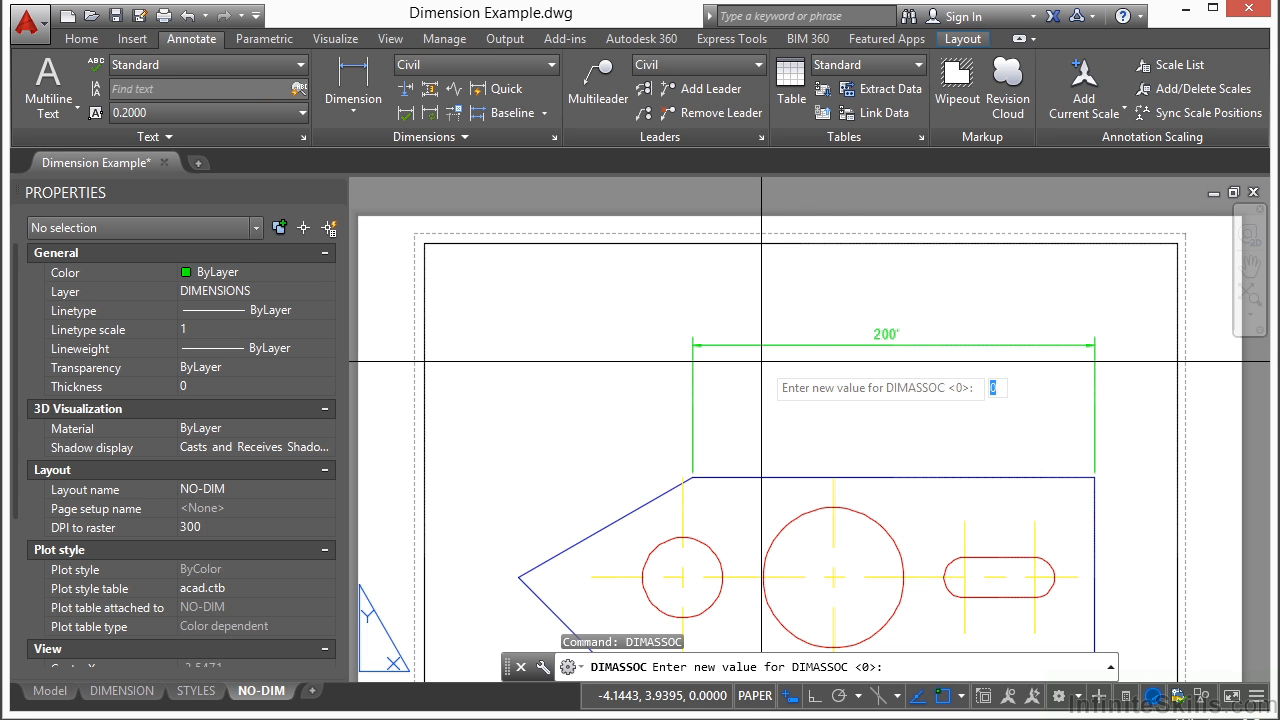
text(1)
key(Return)
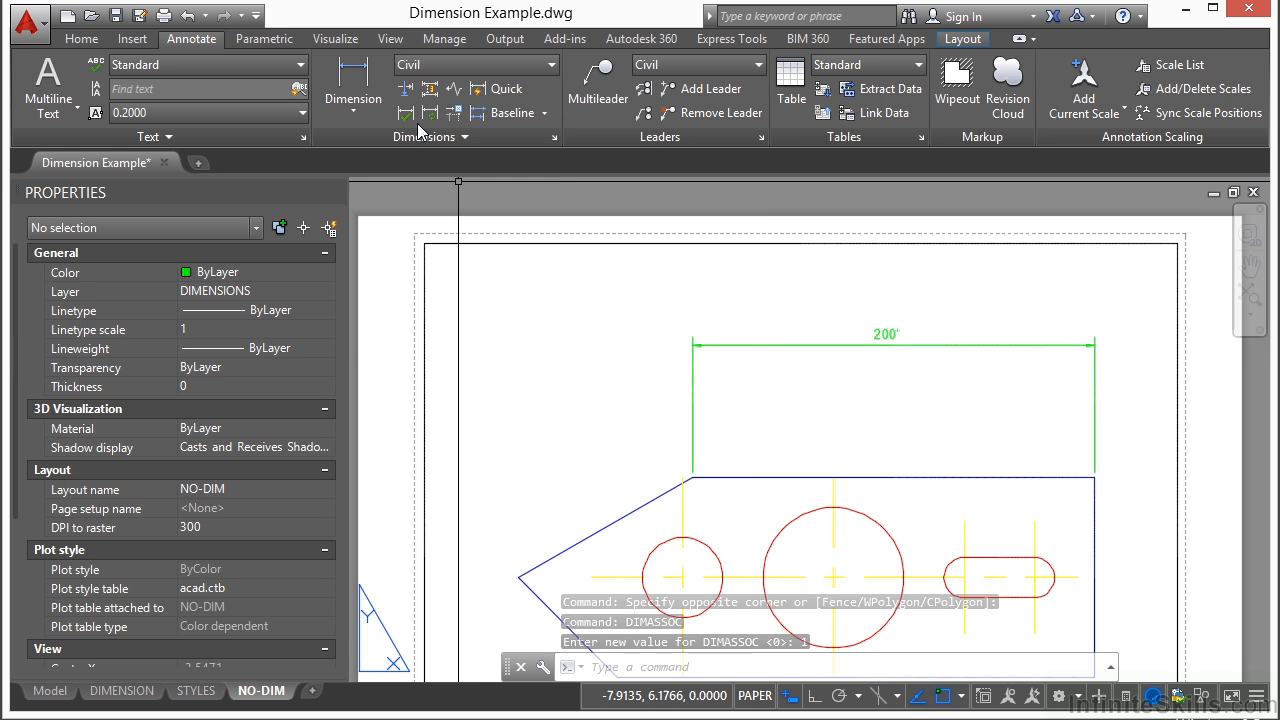
- Add a horizontal linear dimension in paper space from the part's upper-right corner to the slot's left center, placed below the 200' dimension
click(353, 78)
click(1065, 474)
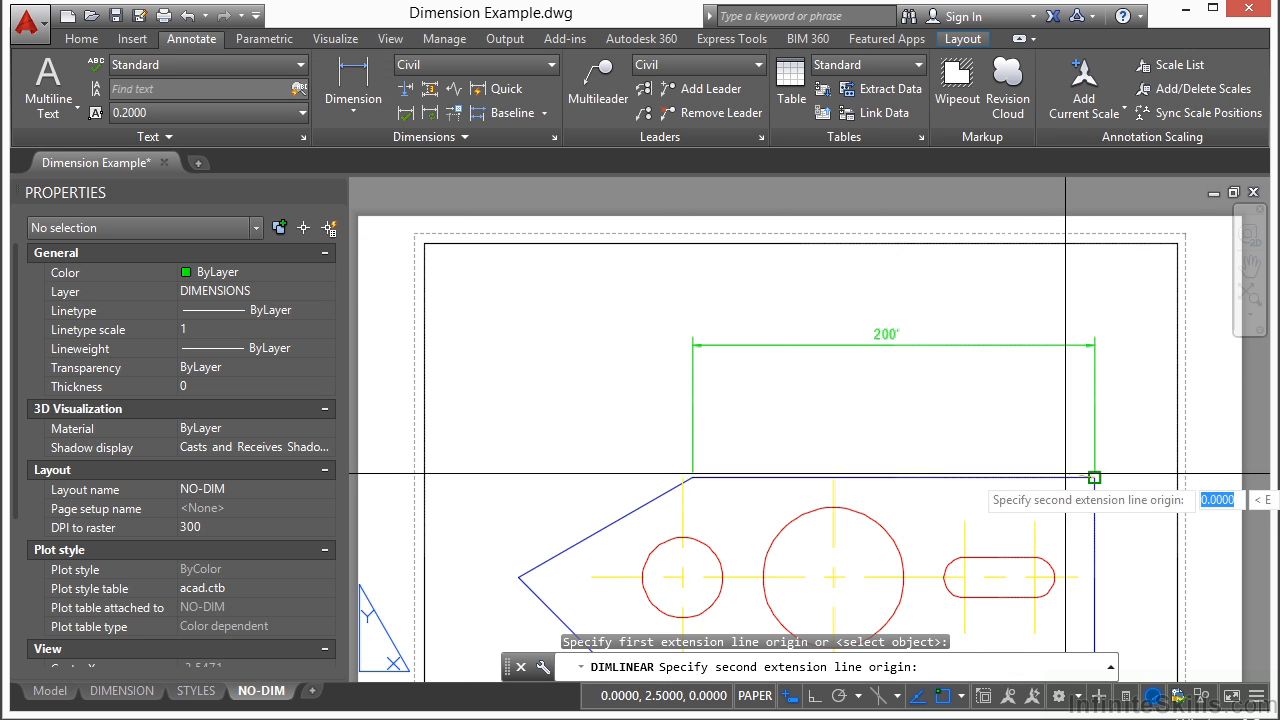
click(963, 577)
click(989, 414)
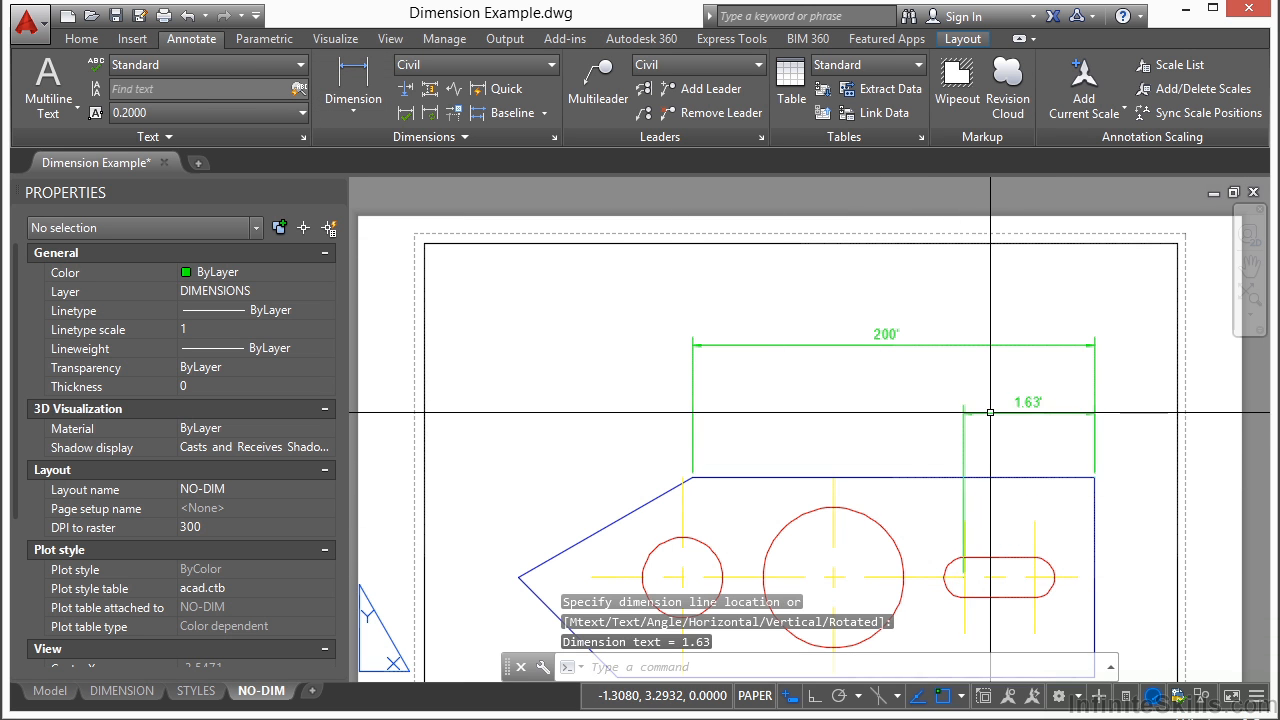
- Select the new slot dimension and the exploded 200' dimension's line to compare them, and clear the selection
scroll(1041, 395, up, 4)
click(1080, 430)
click(1053, 478)
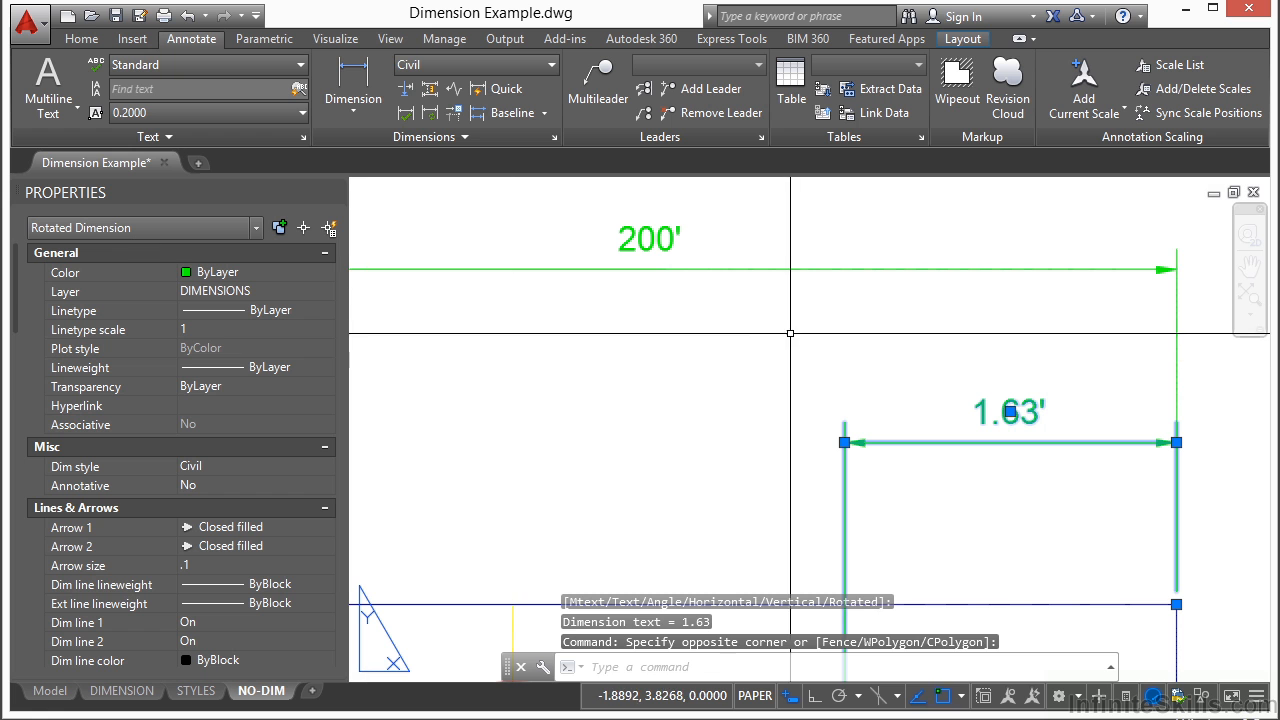
click(798, 245)
click(793, 317)
scroll(793, 317, down, 3)
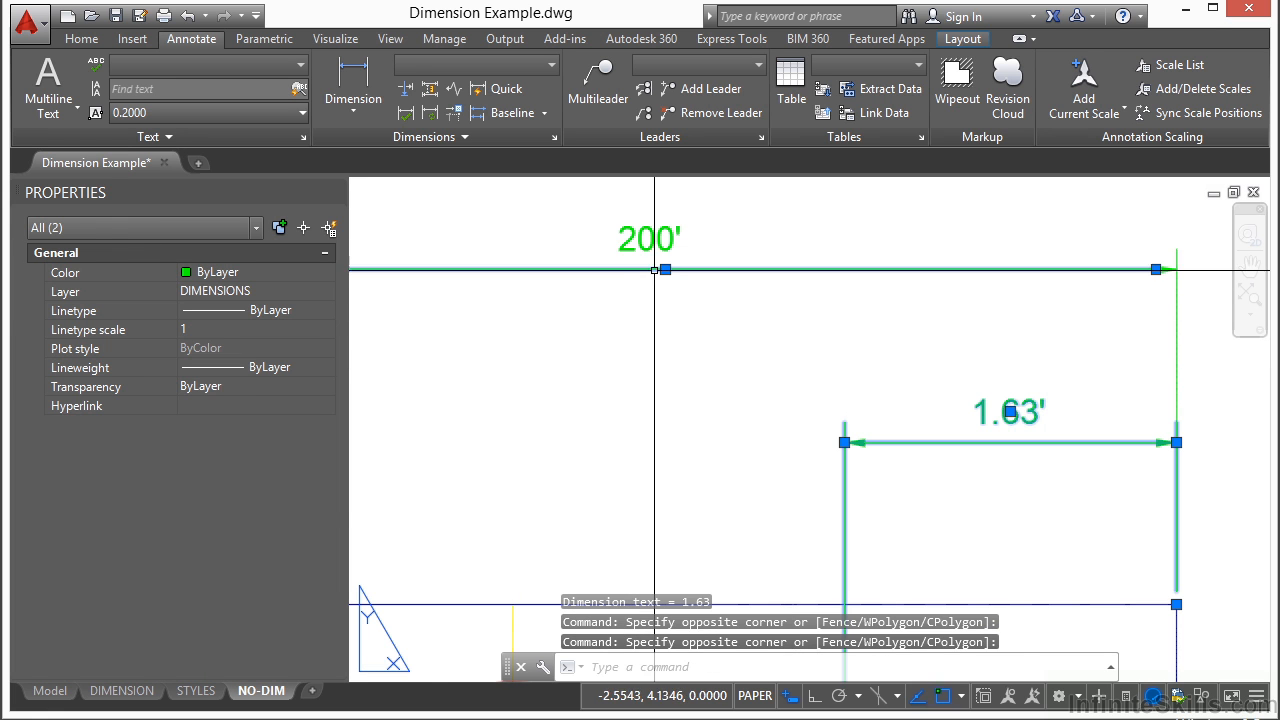
key(Escape)
- Erase all pieces of the exploded 200' dimension
text(e)
key(Return)
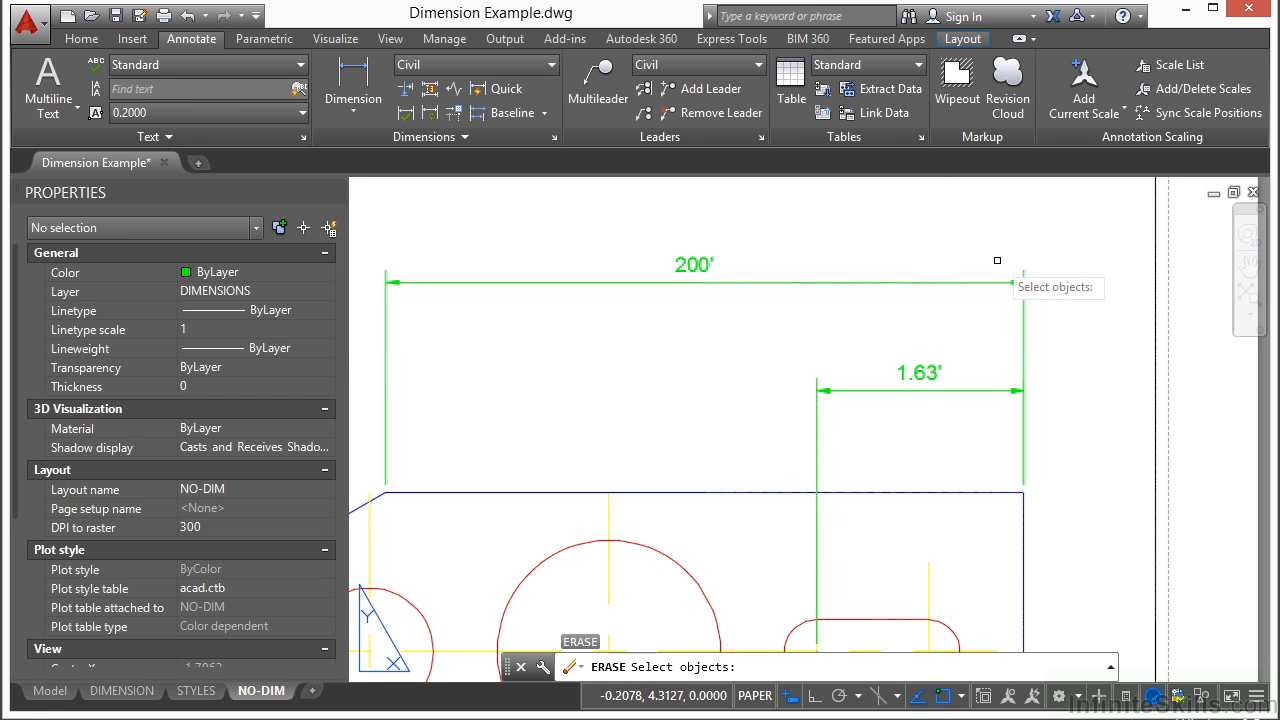
click(1053, 249)
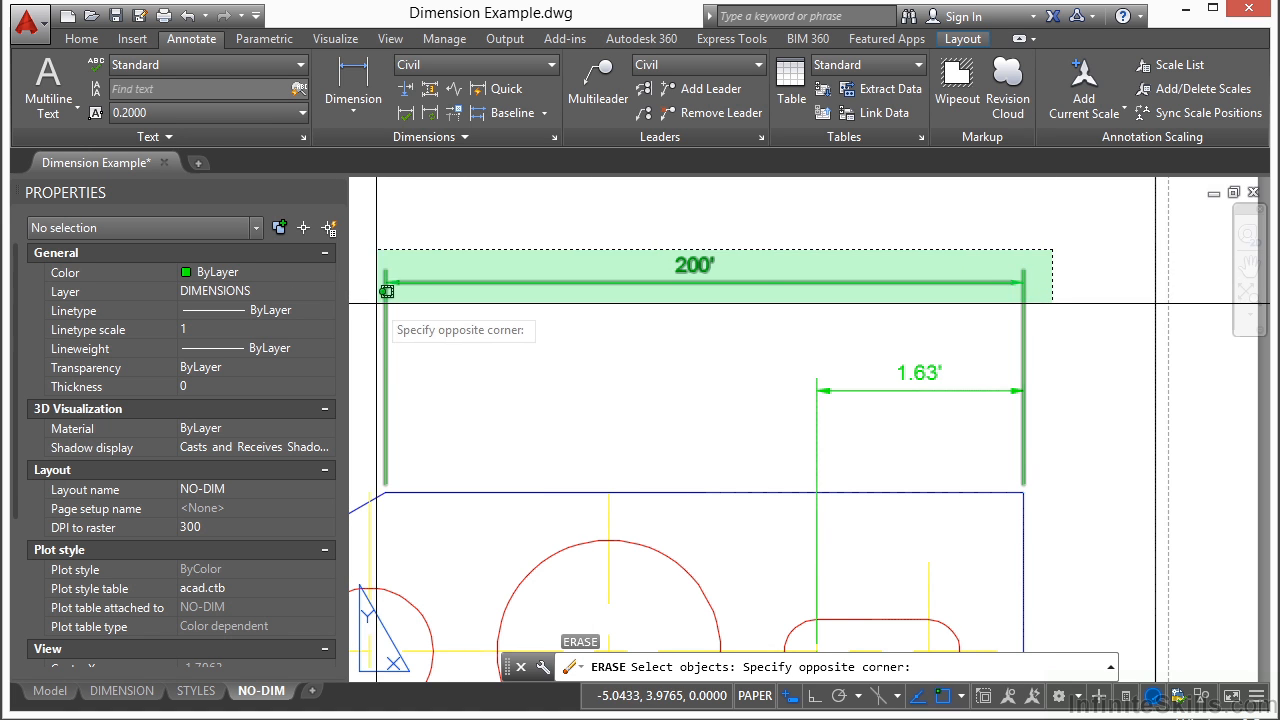
click(382, 287)
key(Return)
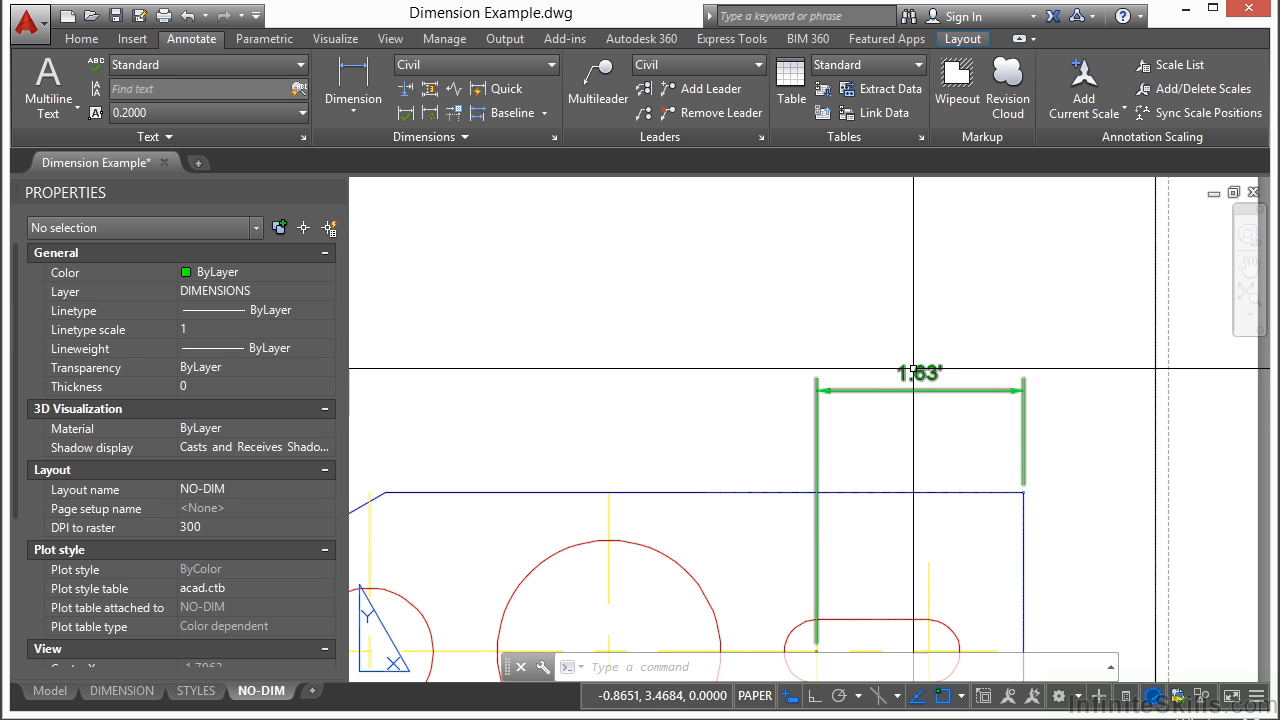
- Set the DIMASSOC system variable to 2
middle_drag(938, 417, 926, 371)
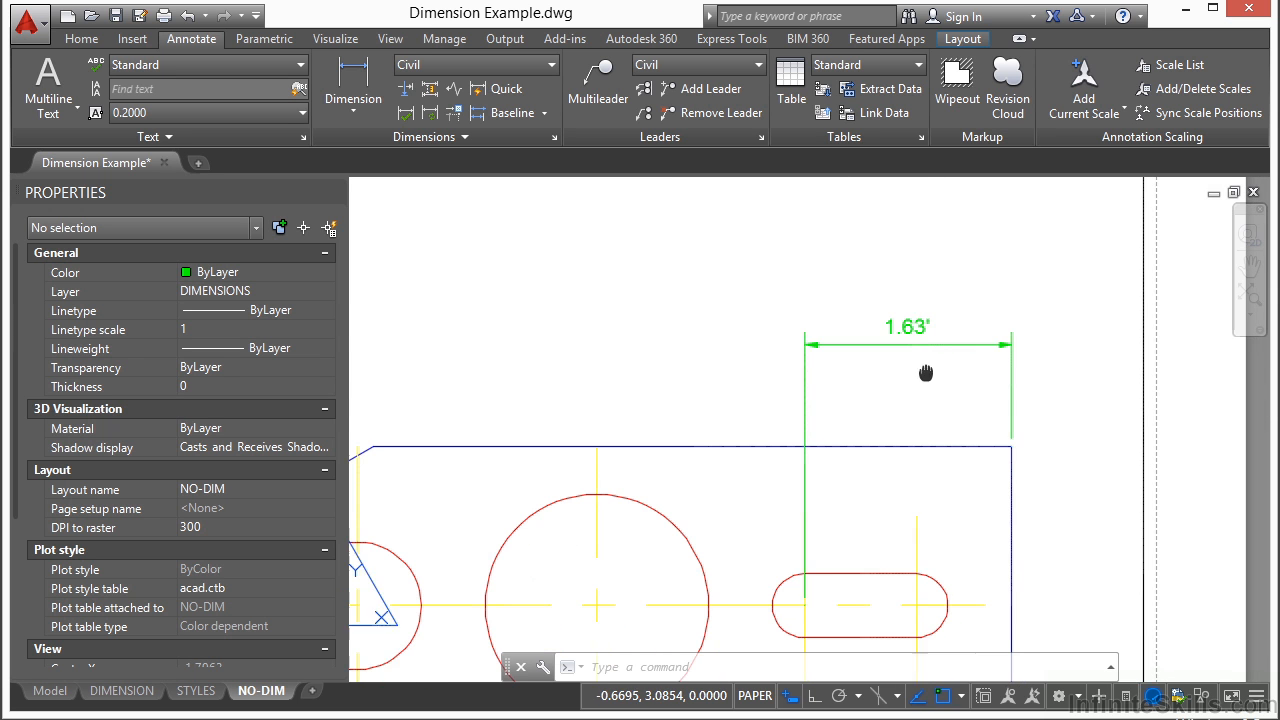
scroll(930, 354, down, 3)
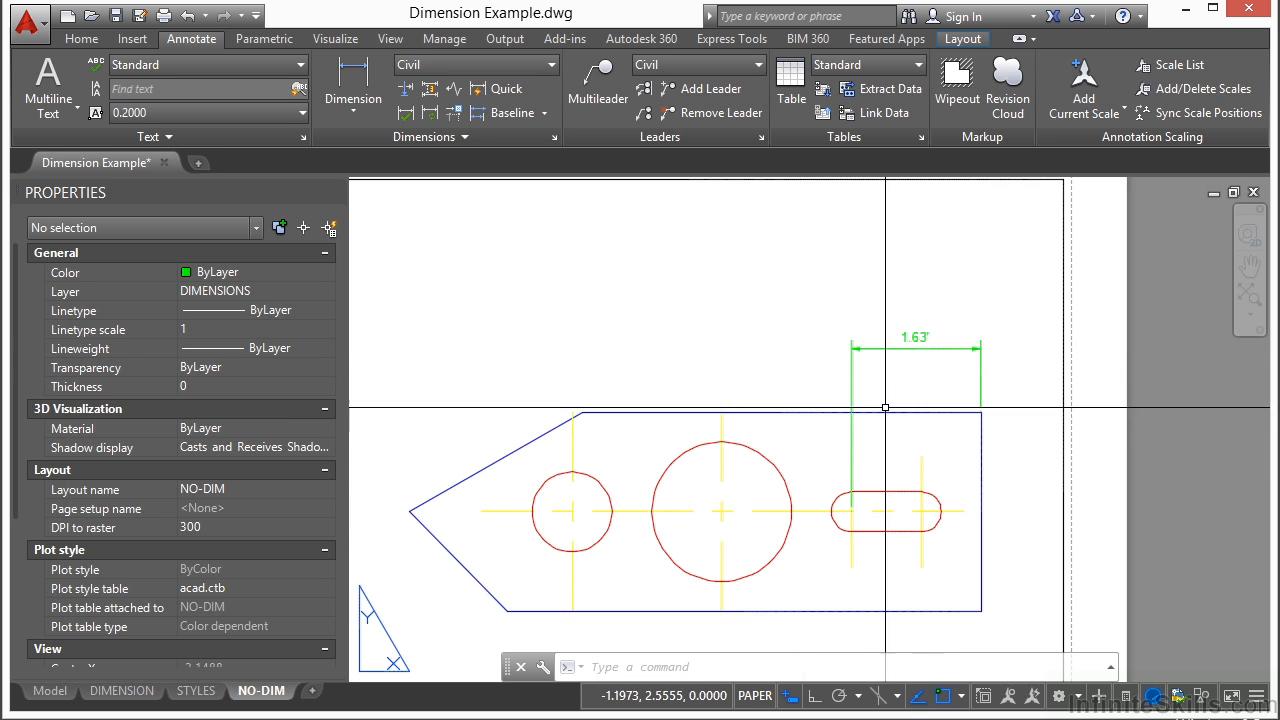
text(DIMASSOC)
key(Return)
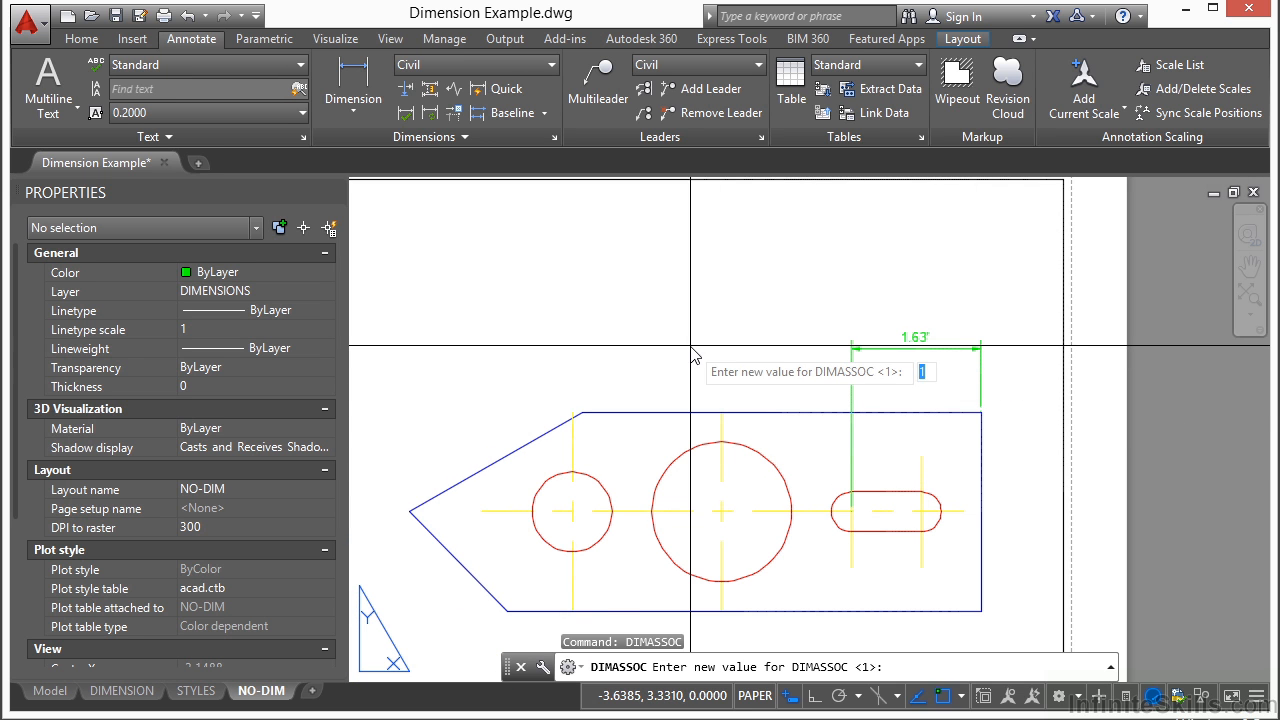
text(2)
key(Return)
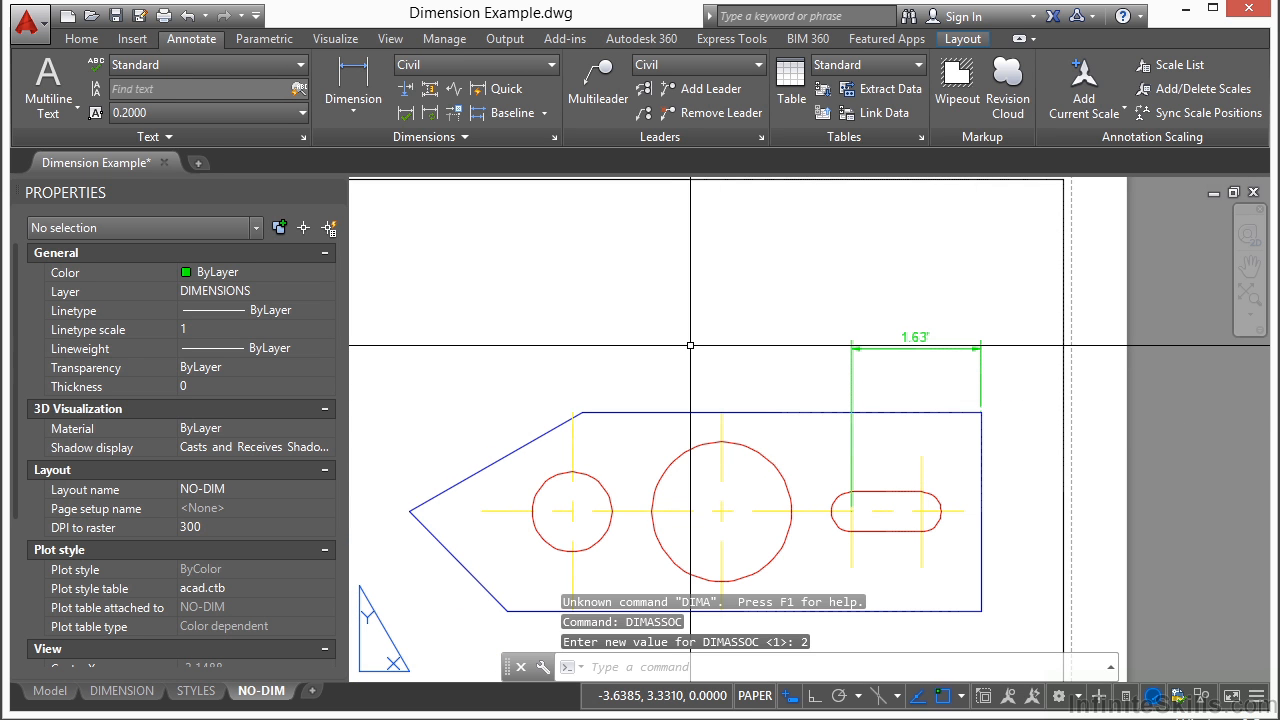
- Add a linear dimension in paper space from the part's right edge to the slot's left center, placed above the 1.63' dimension
click(357, 72)
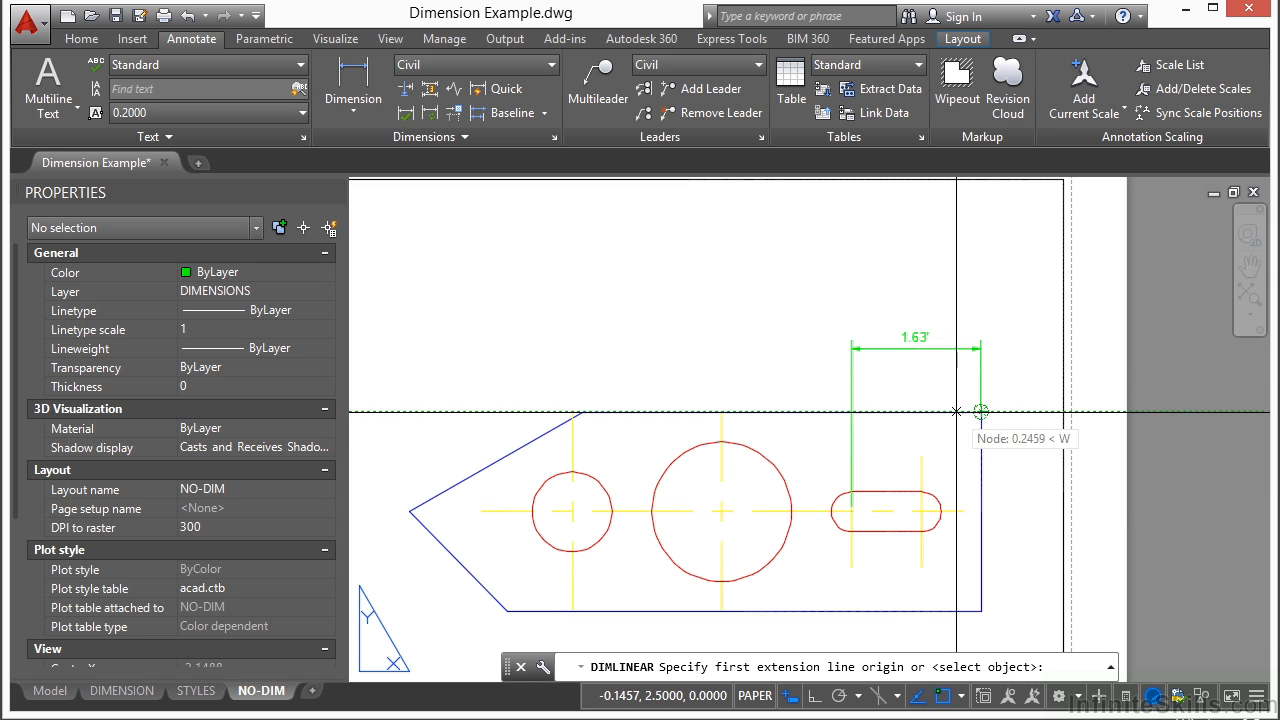
click(981, 433)
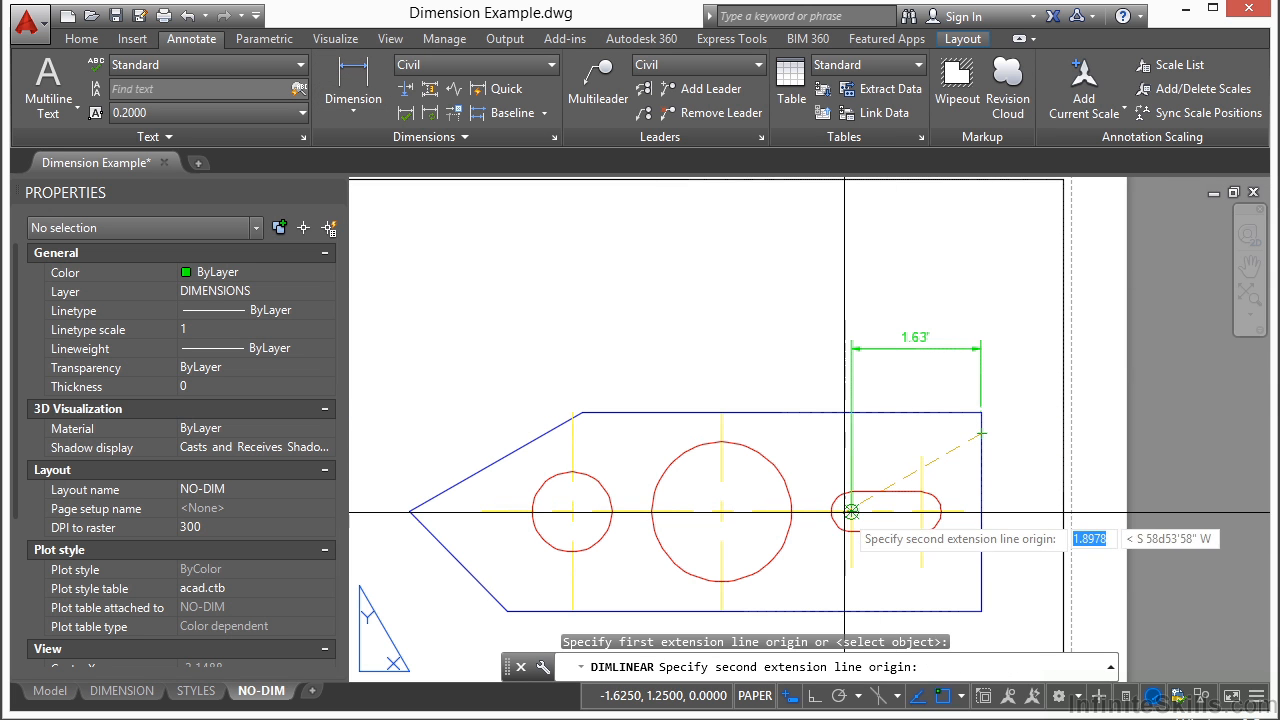
click(846, 512)
click(925, 308)
scroll(925, 308, up, 4)
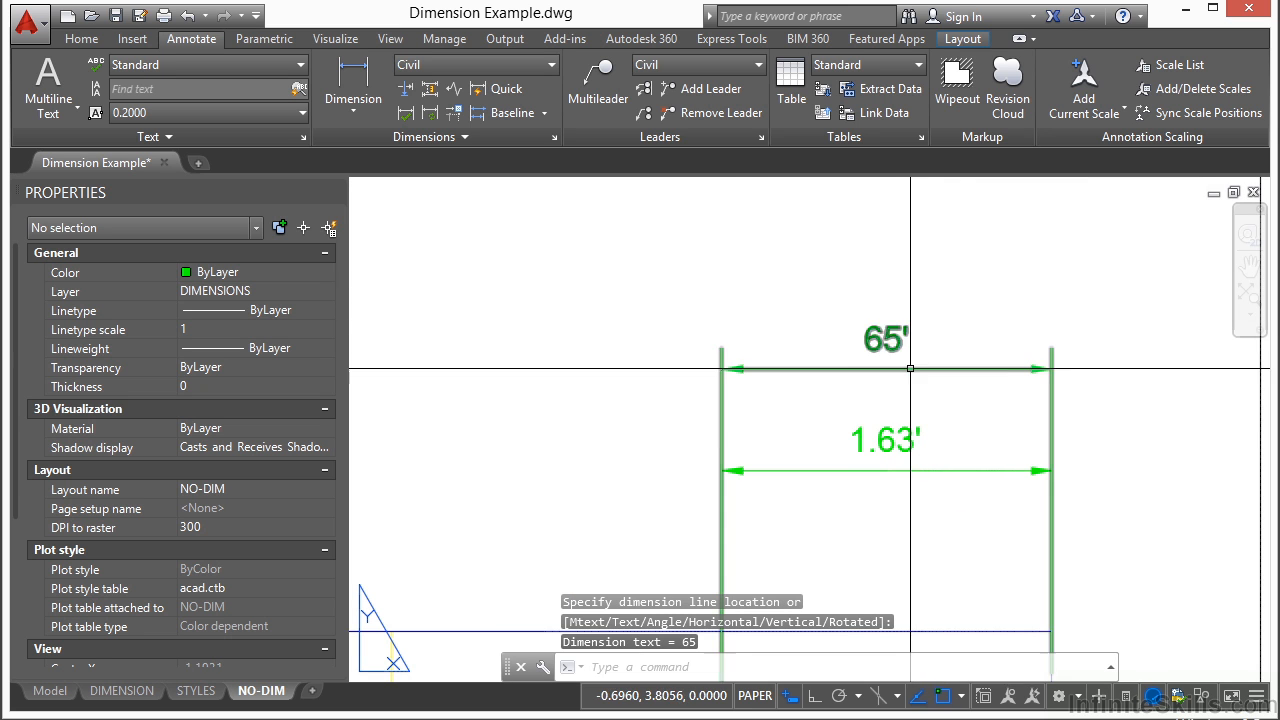
scroll(913, 486, down, 2)
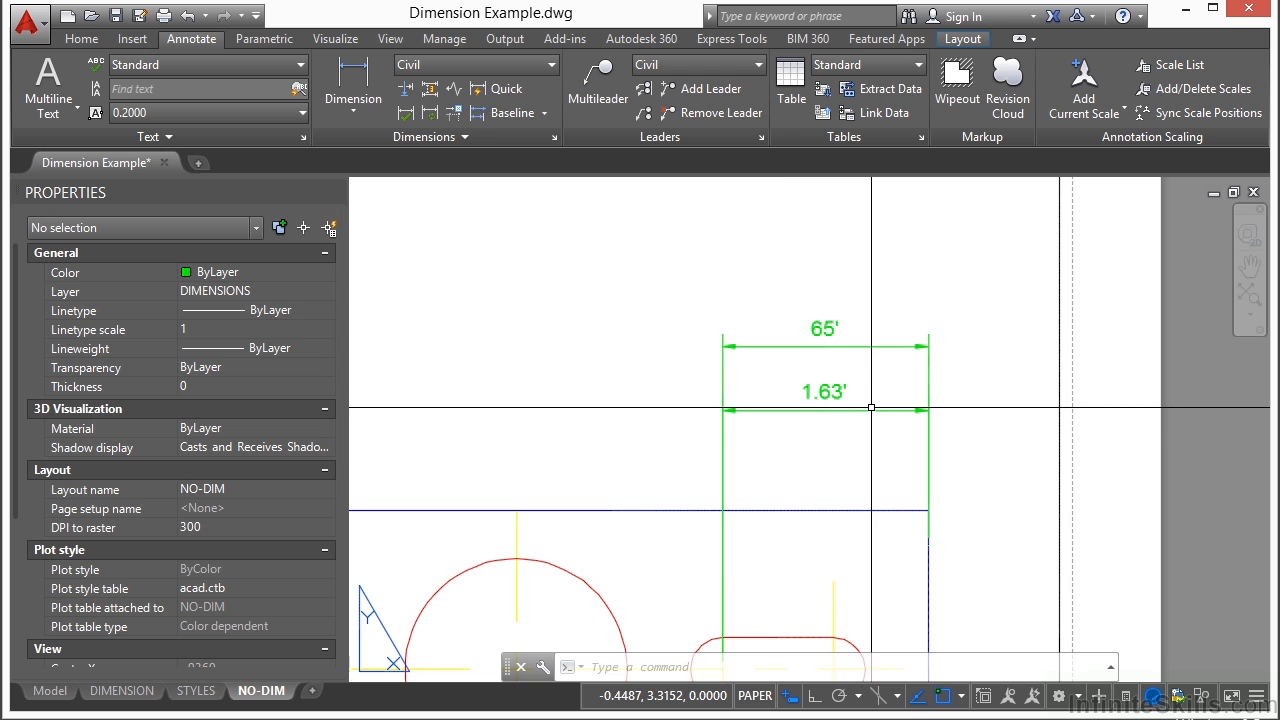
- Activate model space inside the viewport and set the DIMASSOC system variable to 1
double_click(827, 474)
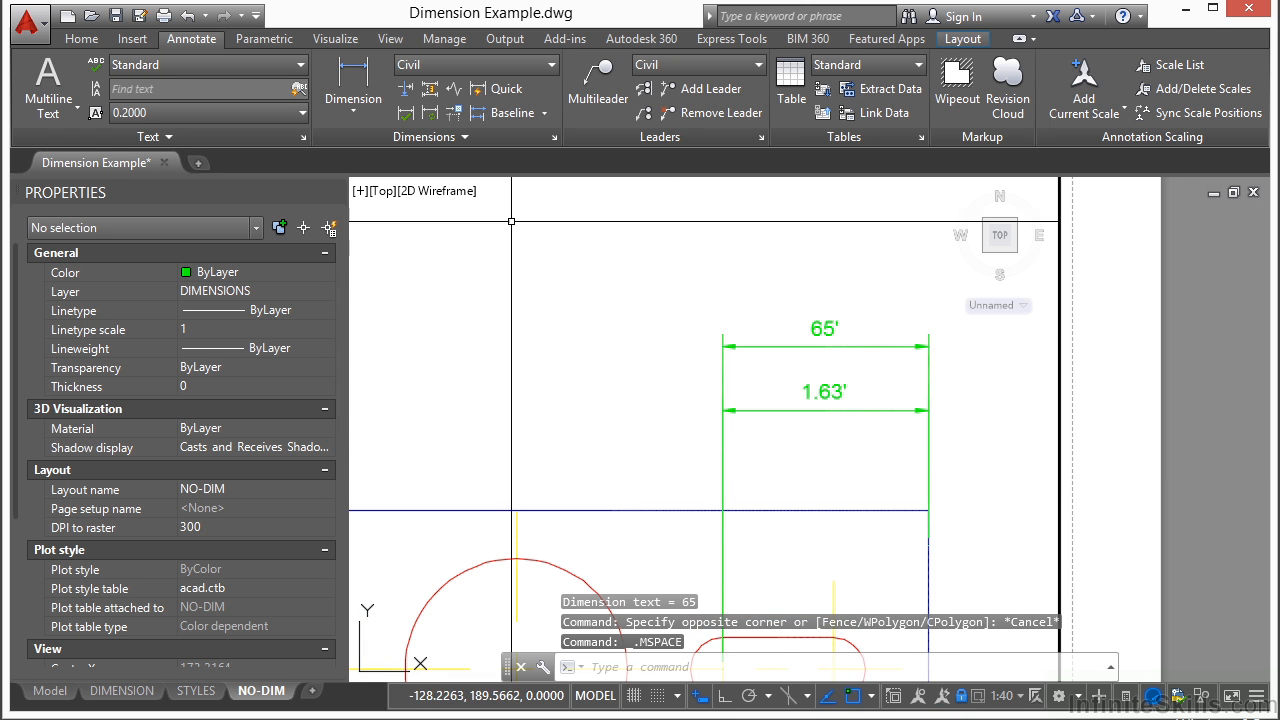
text(DIMASSOC)
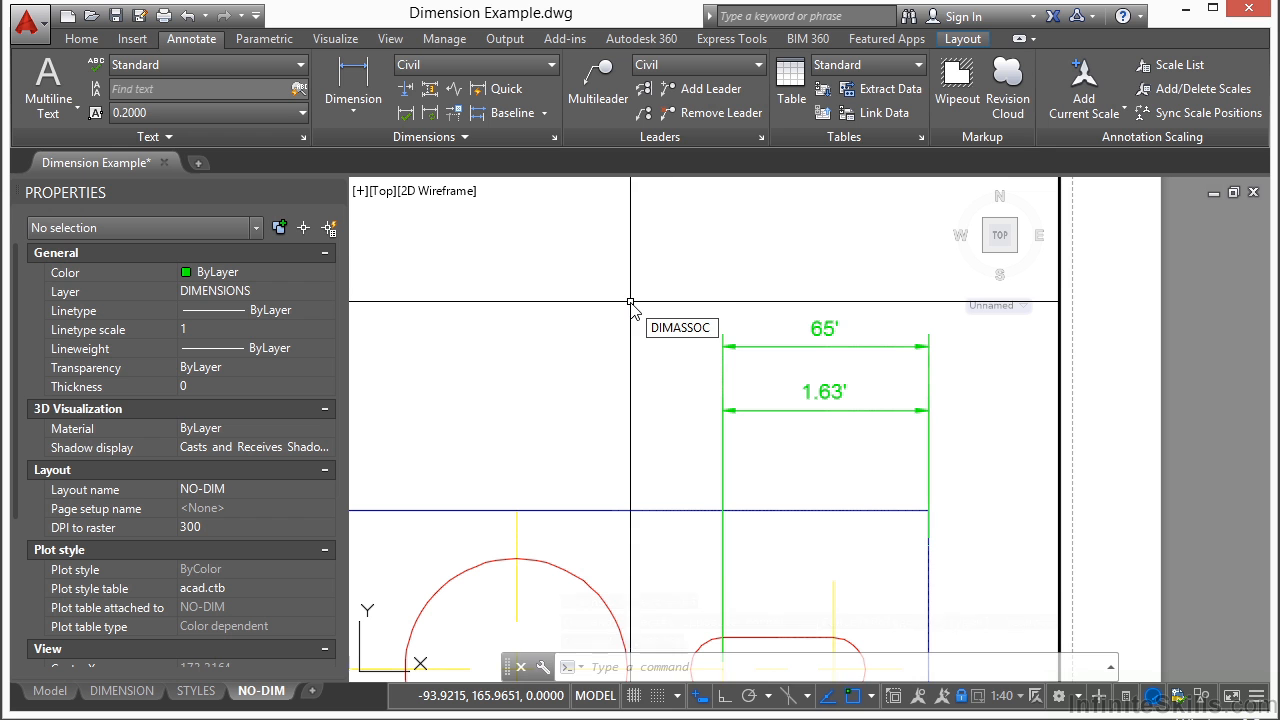
key(Return)
text(1)
key(Return)
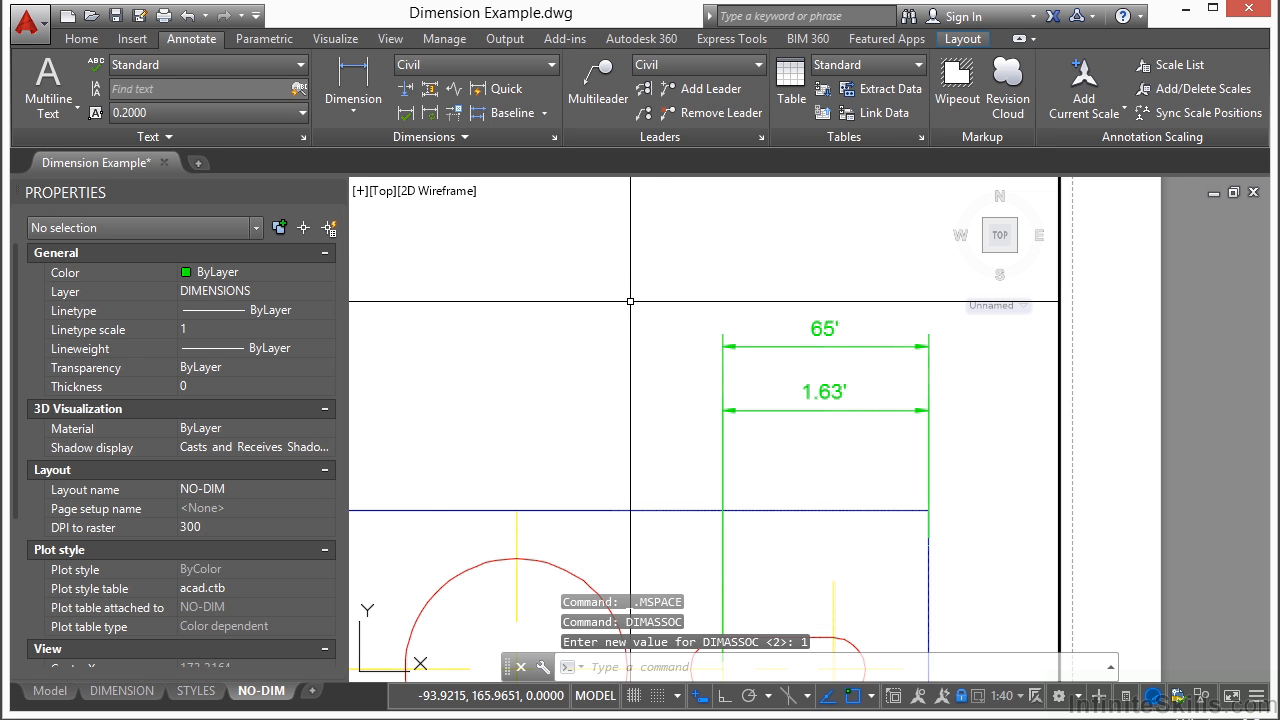
- Add a model-space linear dimension from the part's upper-right corner to the slot's left center, below the 1.63' dimension, and examine its text
click(362, 84)
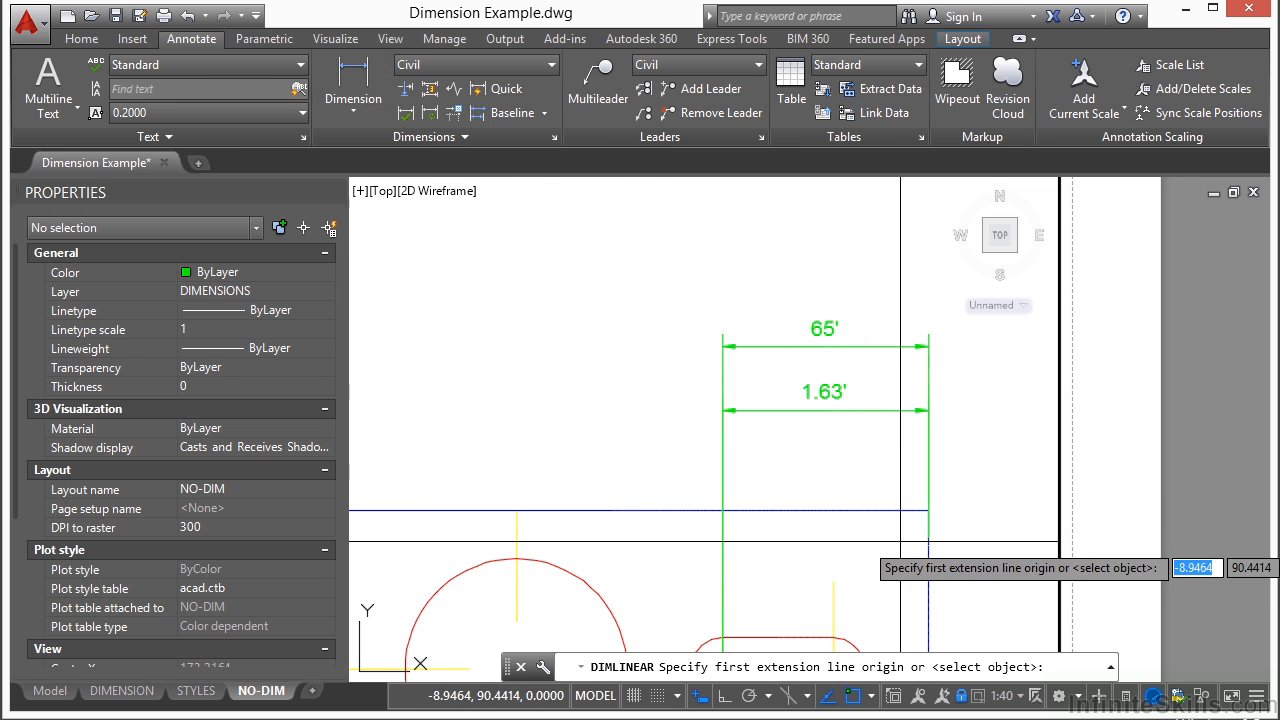
click(928, 510)
middle_drag(831, 560, 815, 464)
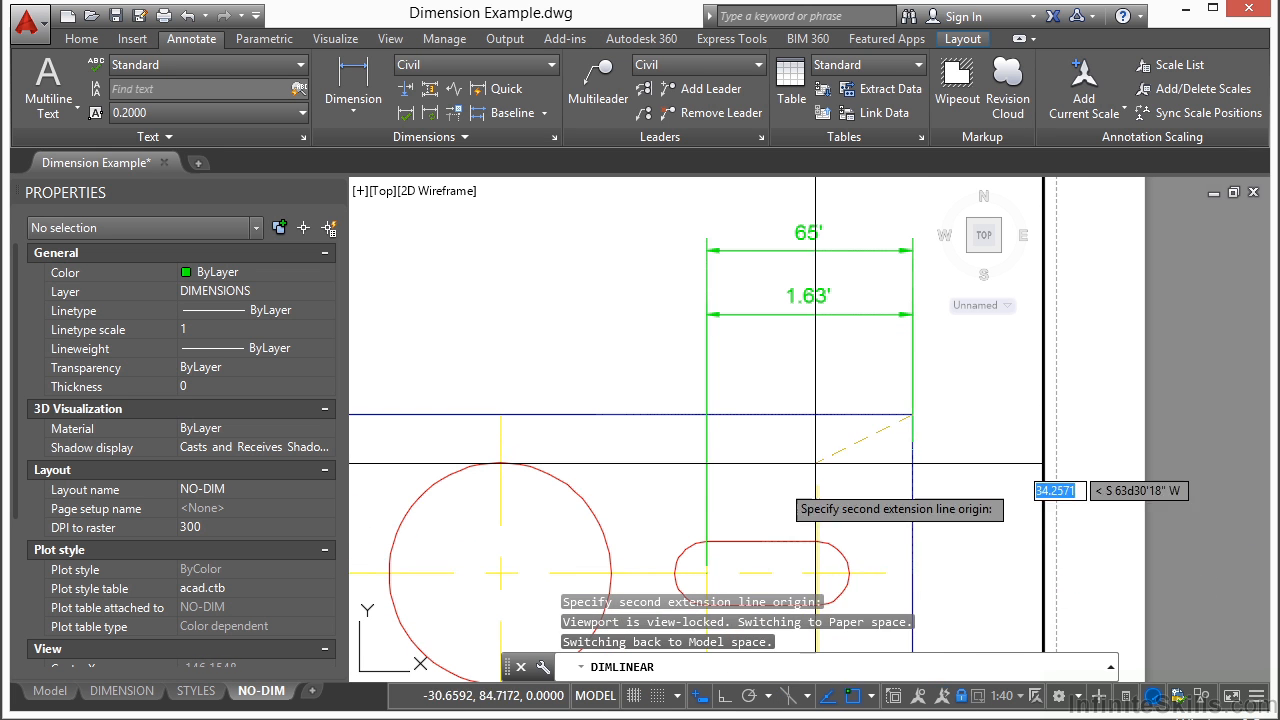
click(708, 573)
click(776, 378)
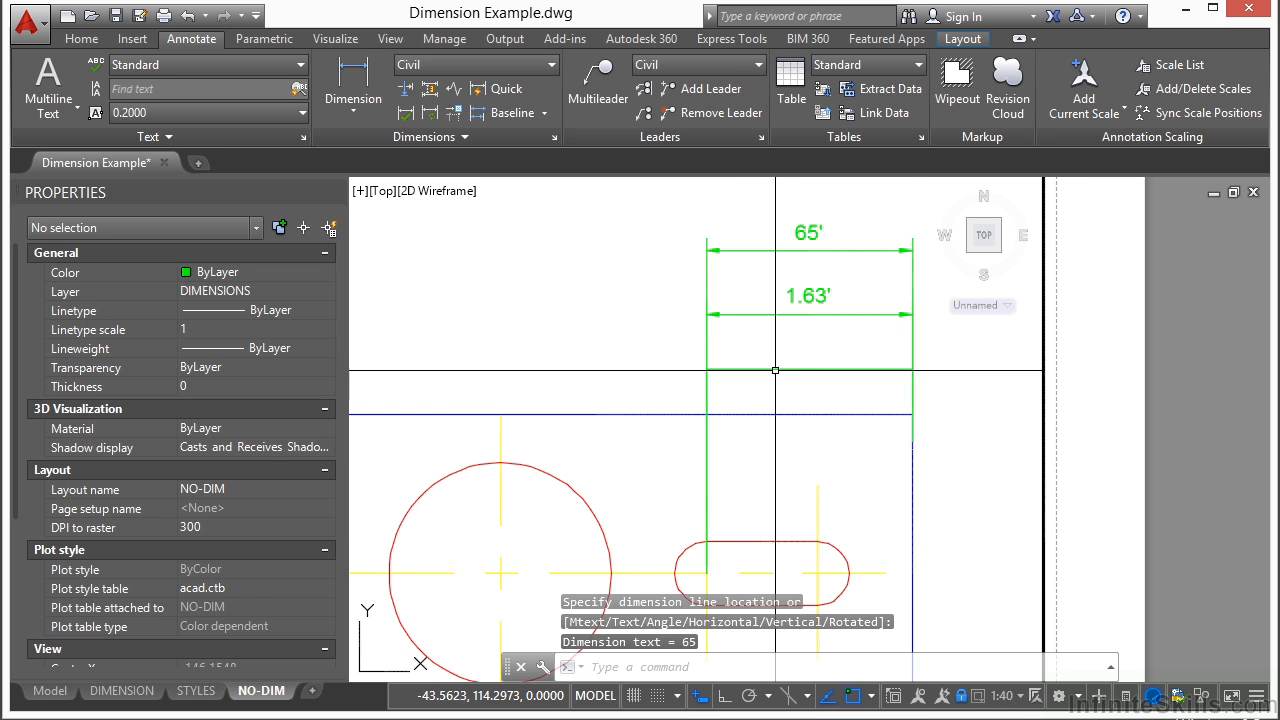
scroll(783, 357, up, 5)
scroll(783, 357, up, 5)
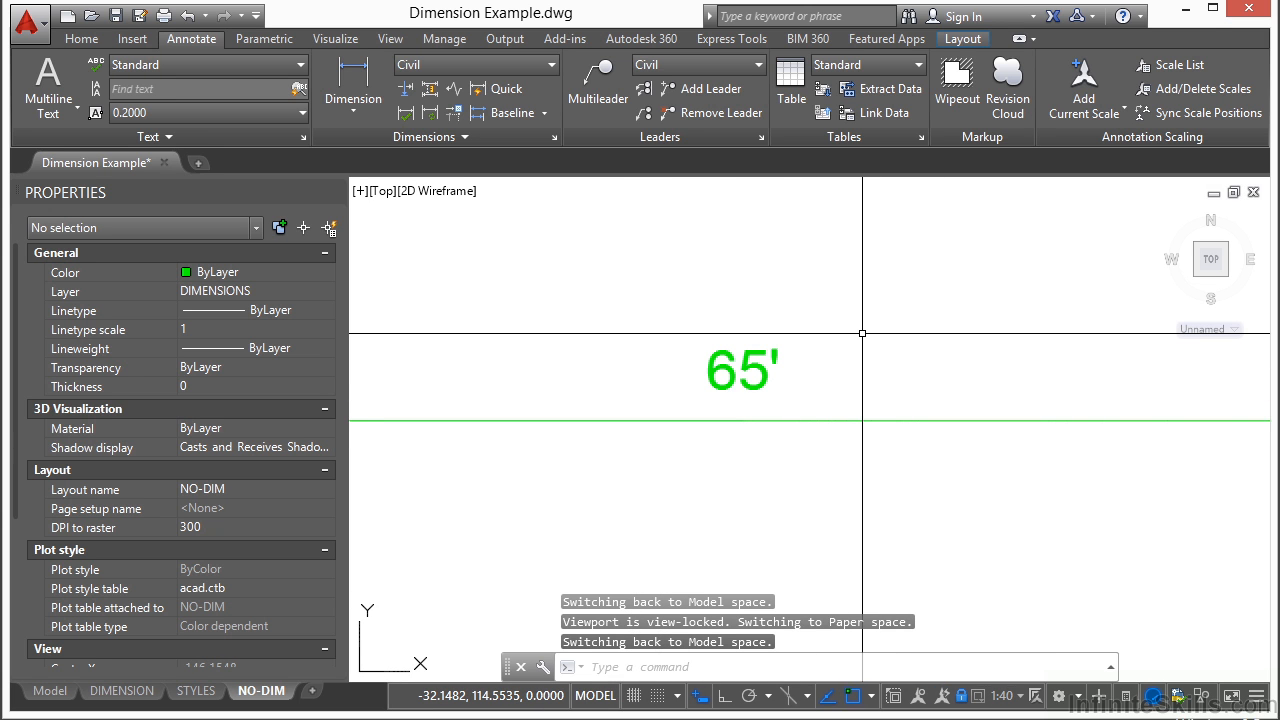
scroll(708, 383, down, 10)
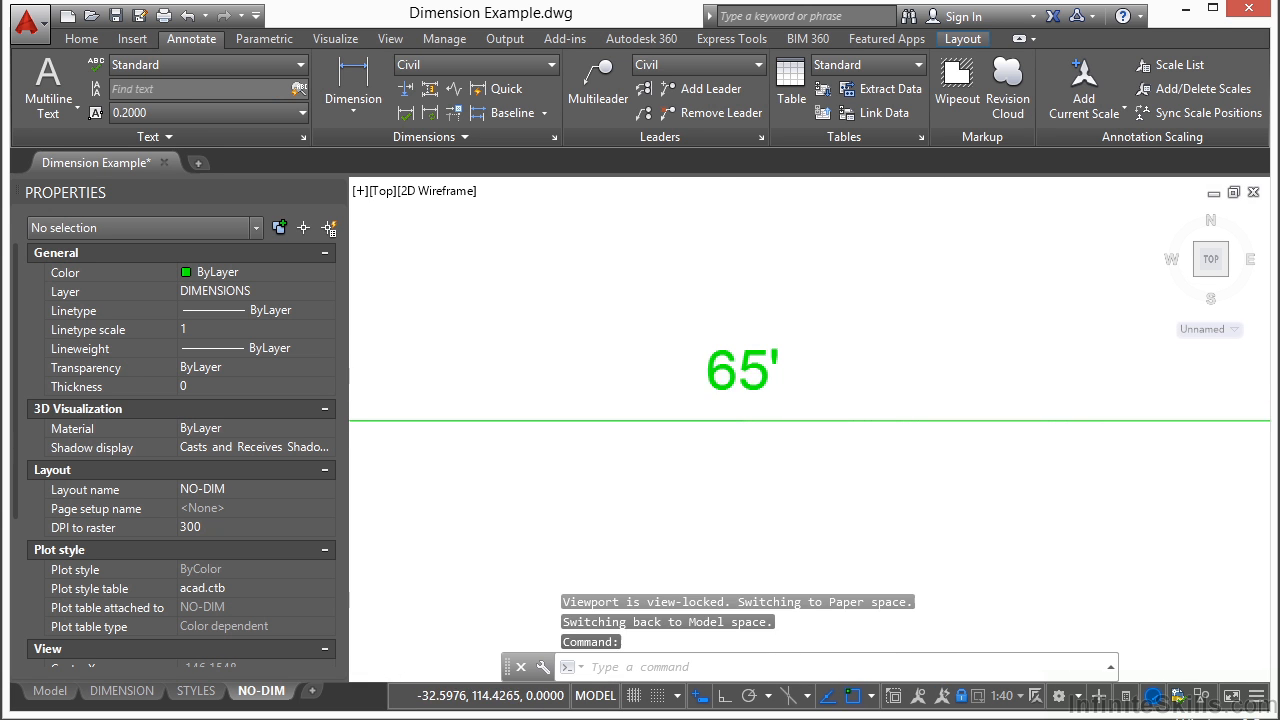
scroll(709, 383, up, 10)
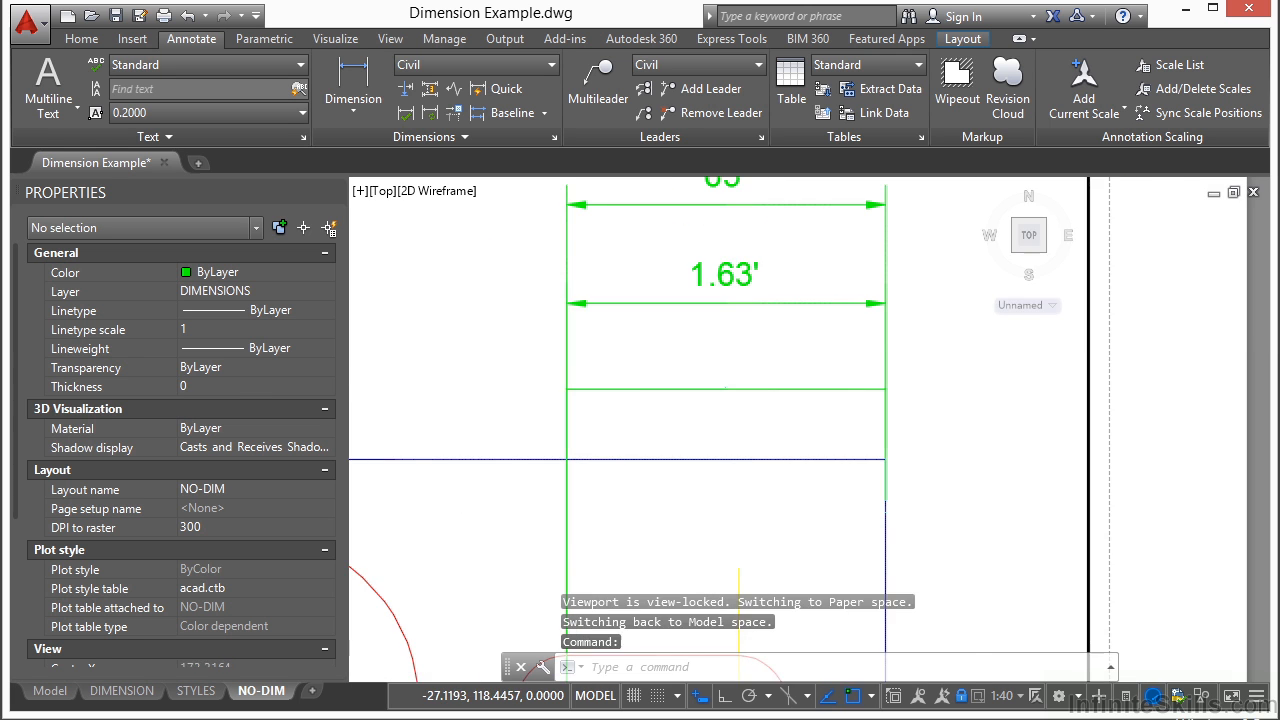
- Return from the viewport to paper space and set the DIMASSOC system variable to 1
double_click(1005, 411)
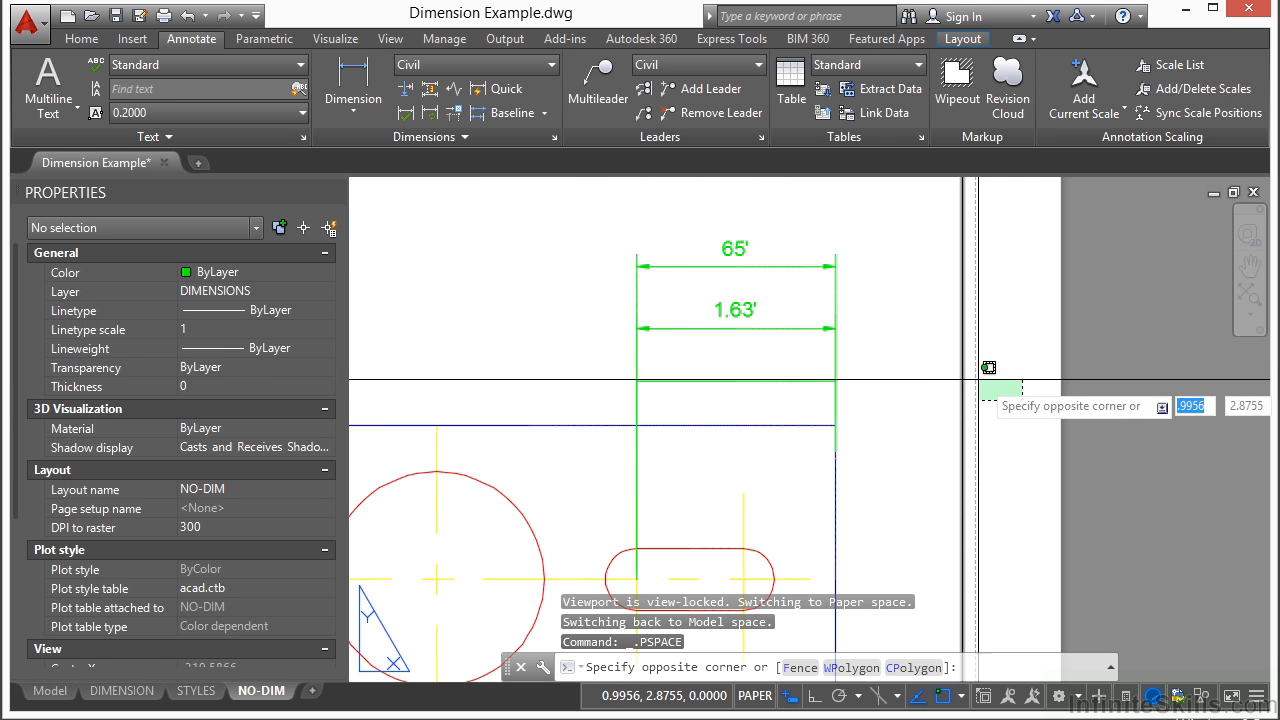
key(Escape)
key(Escape)
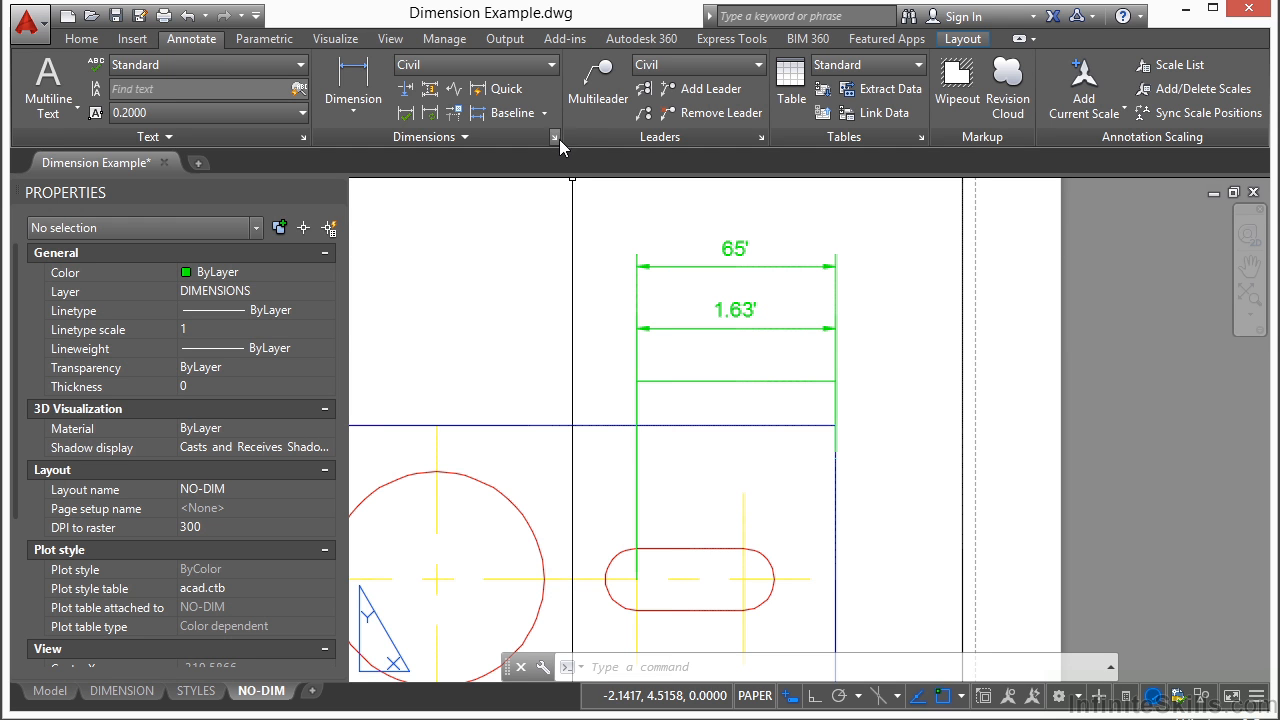
text(DIMASSOC)
key(Return)
text(1)
key(Return)
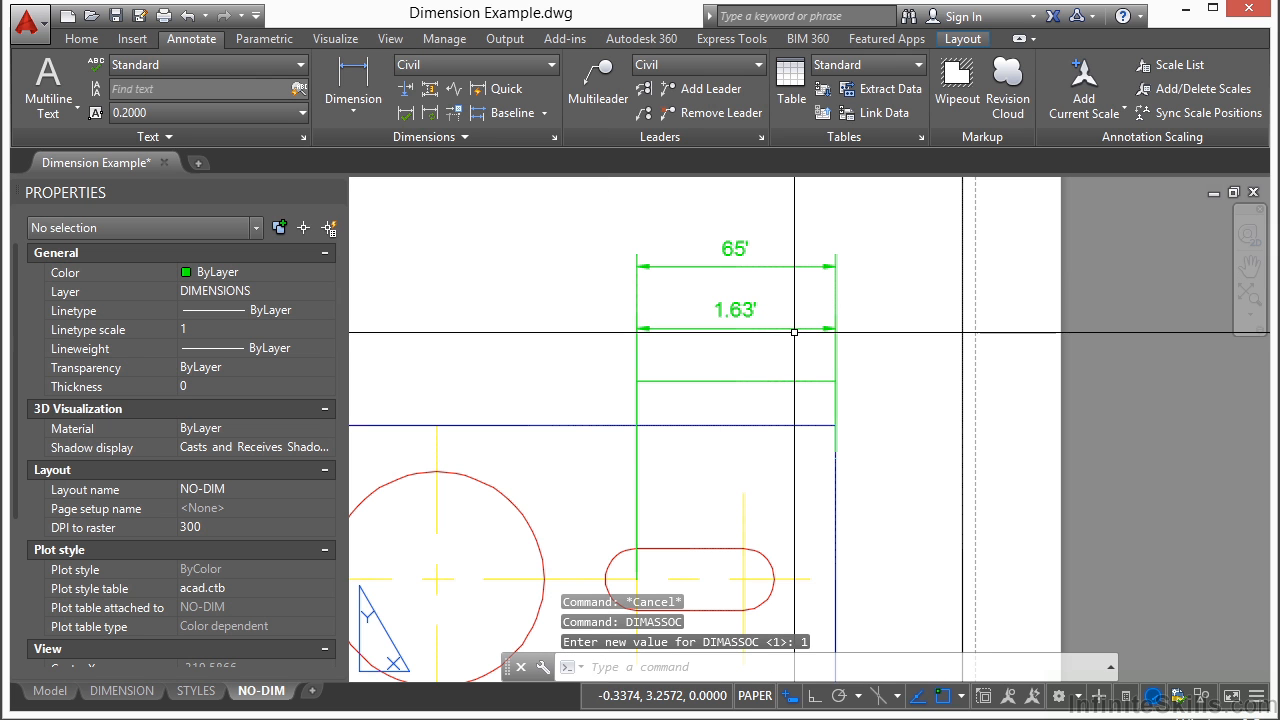
- Create a new dimension style as a copy of Civil with a measurement scale factor of 10
click(555, 137)
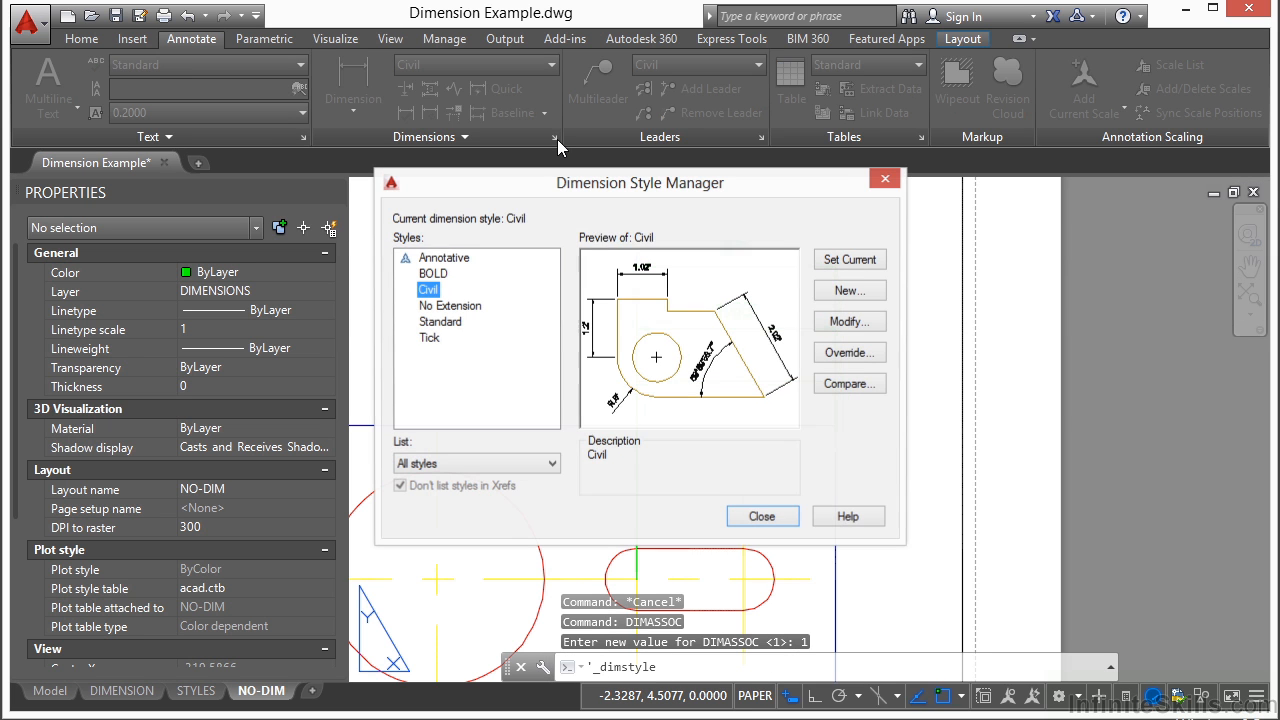
click(858, 290)
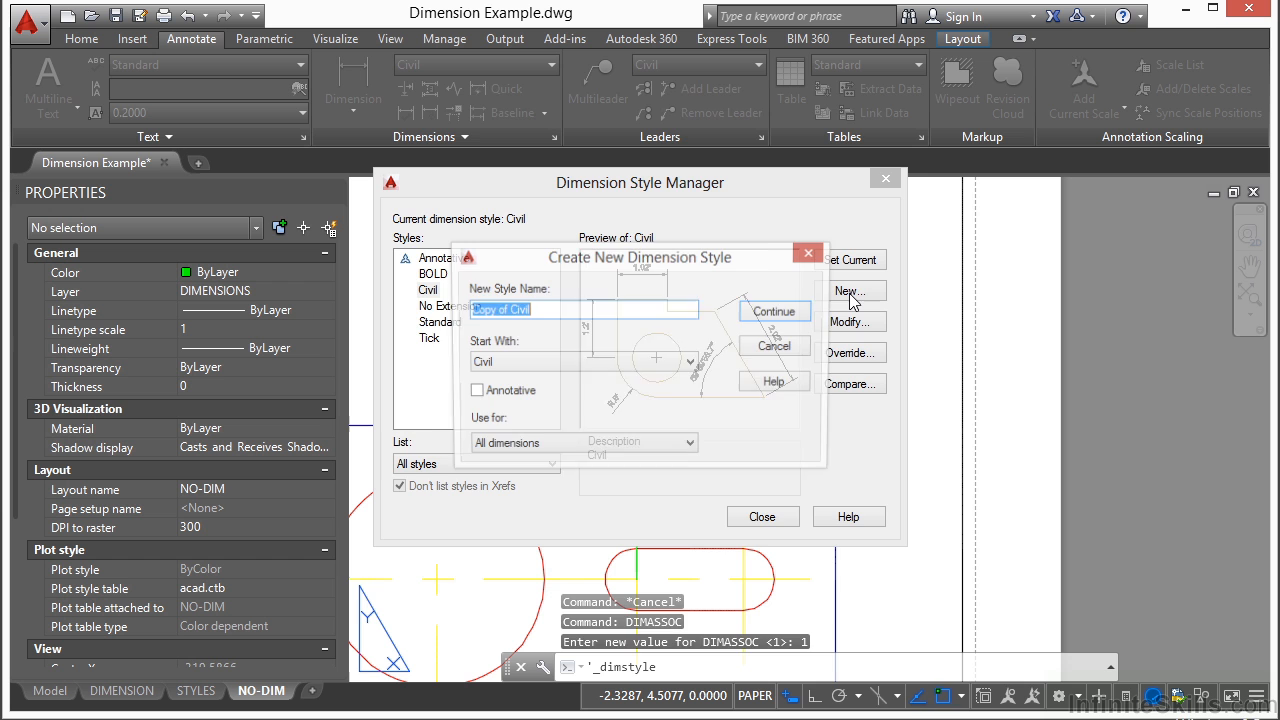
click(777, 312)
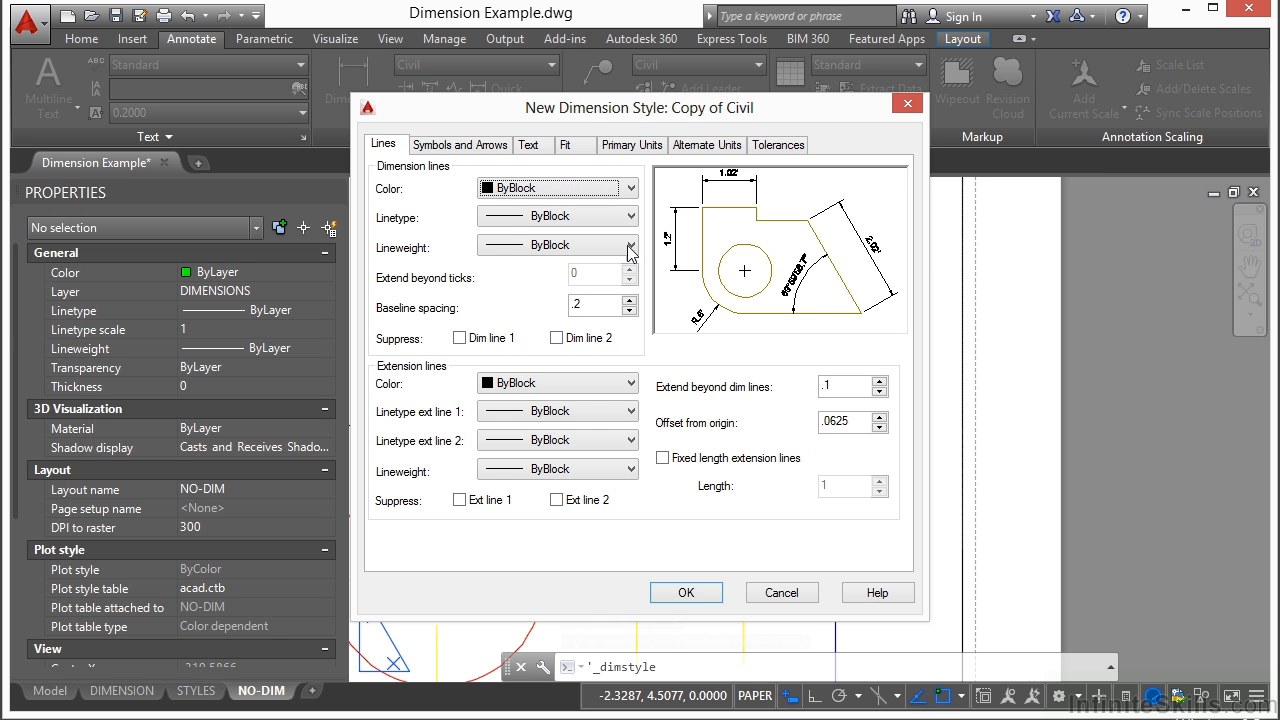
click(490, 145)
click(527, 145)
click(630, 145)
click(560, 401)
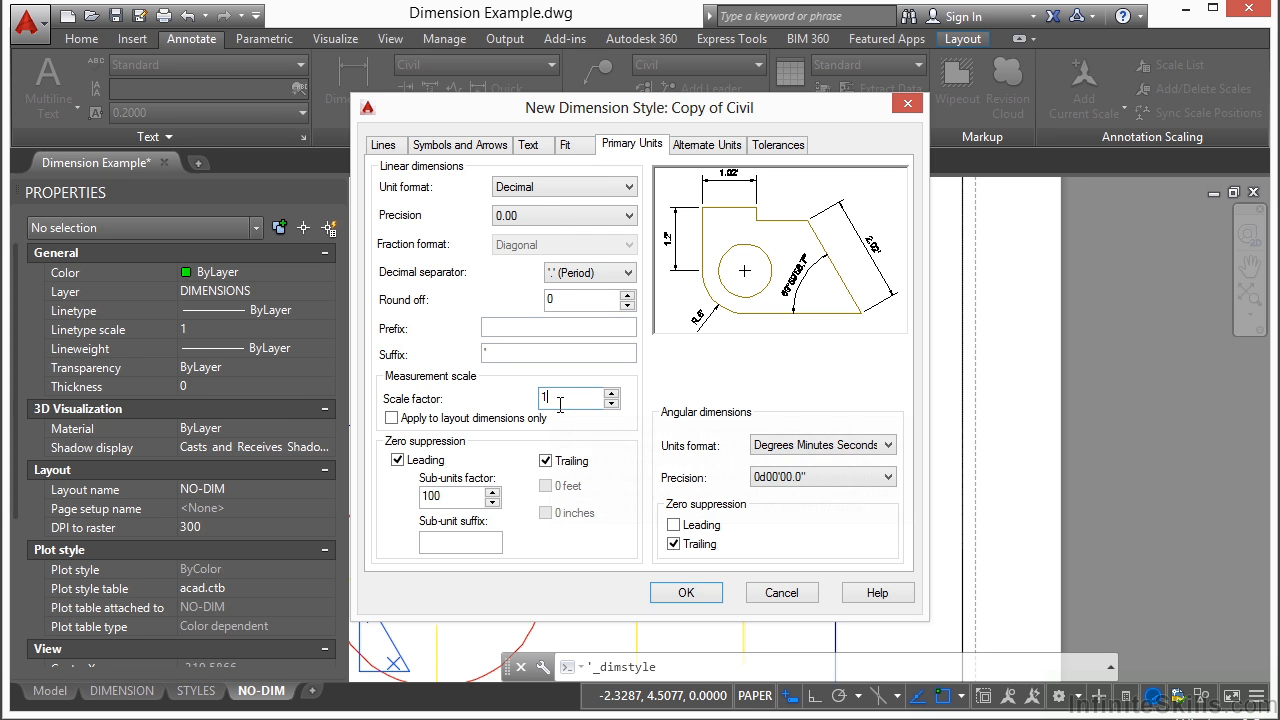
text(0)
click(686, 593)
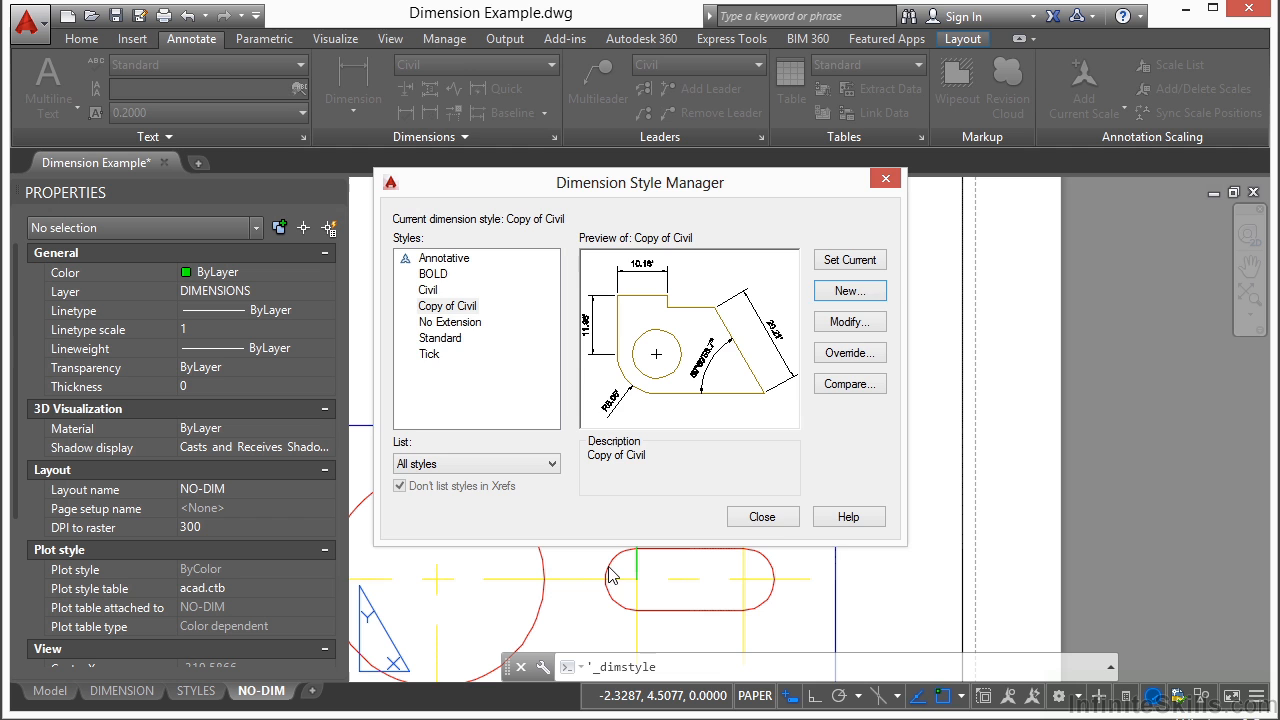
click(762, 516)
- Add a paper-space linear dimension from the part's upper-right corner to the slot's left center, placed just below the 1.63' dimension
click(403, 112)
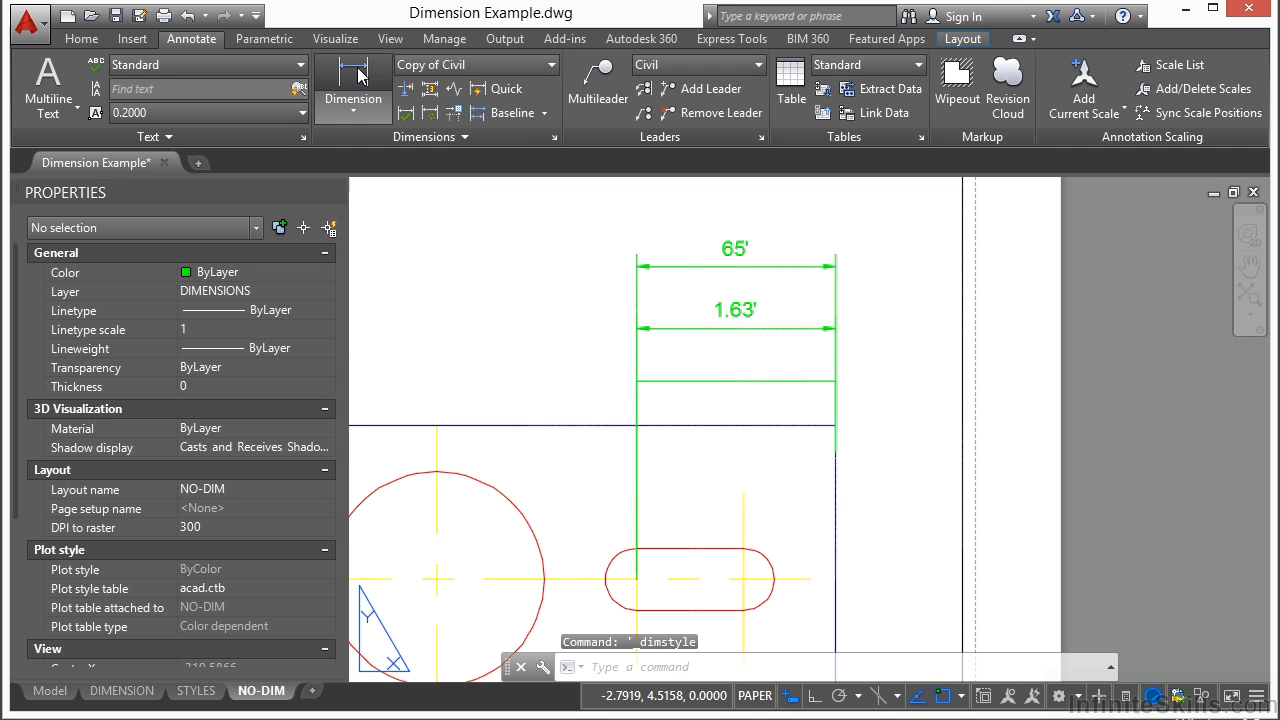
click(836, 426)
click(636, 579)
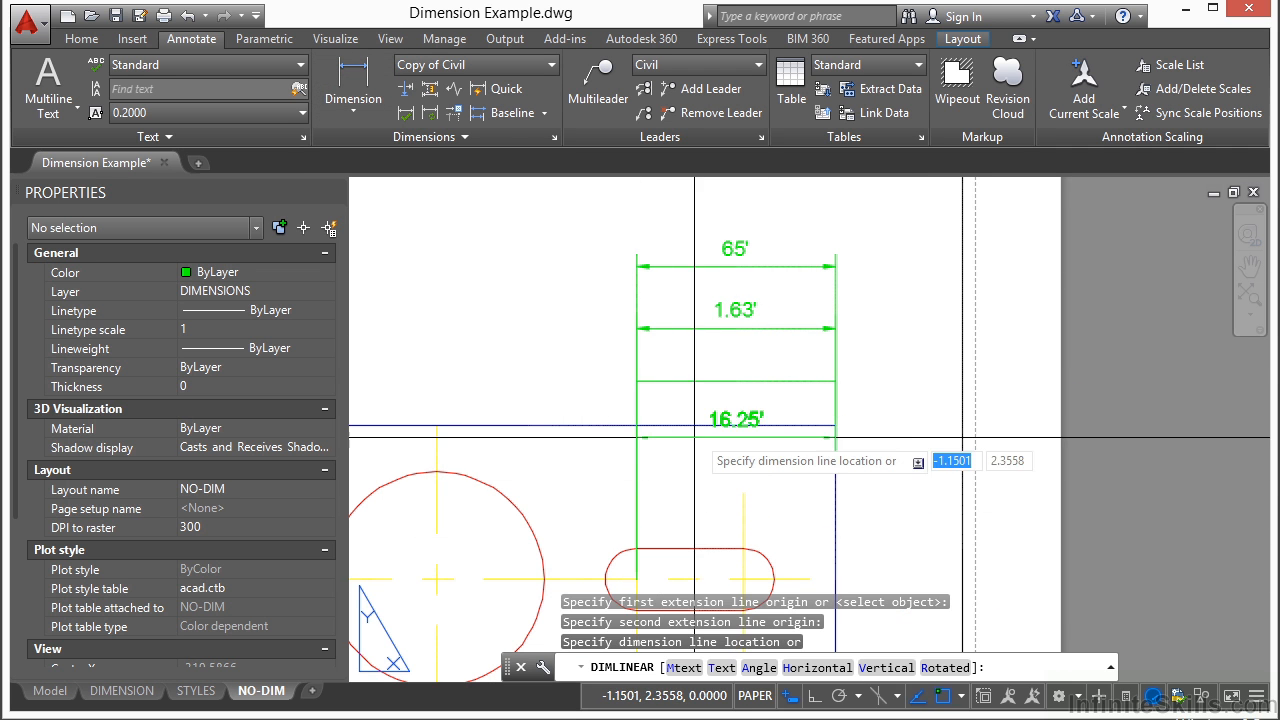
scroll(709, 380, up, 2)
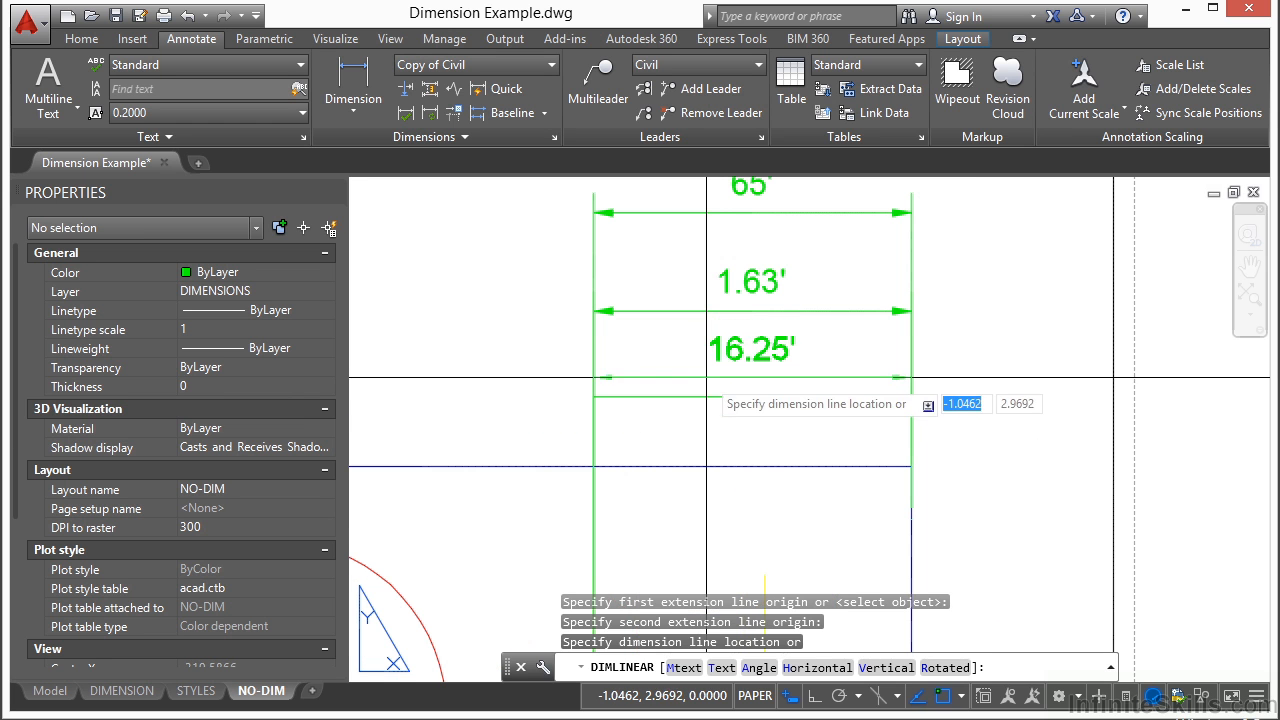
click(709, 380)
scroll(789, 388, up, 1)
middle_drag(854, 333, 838, 371)
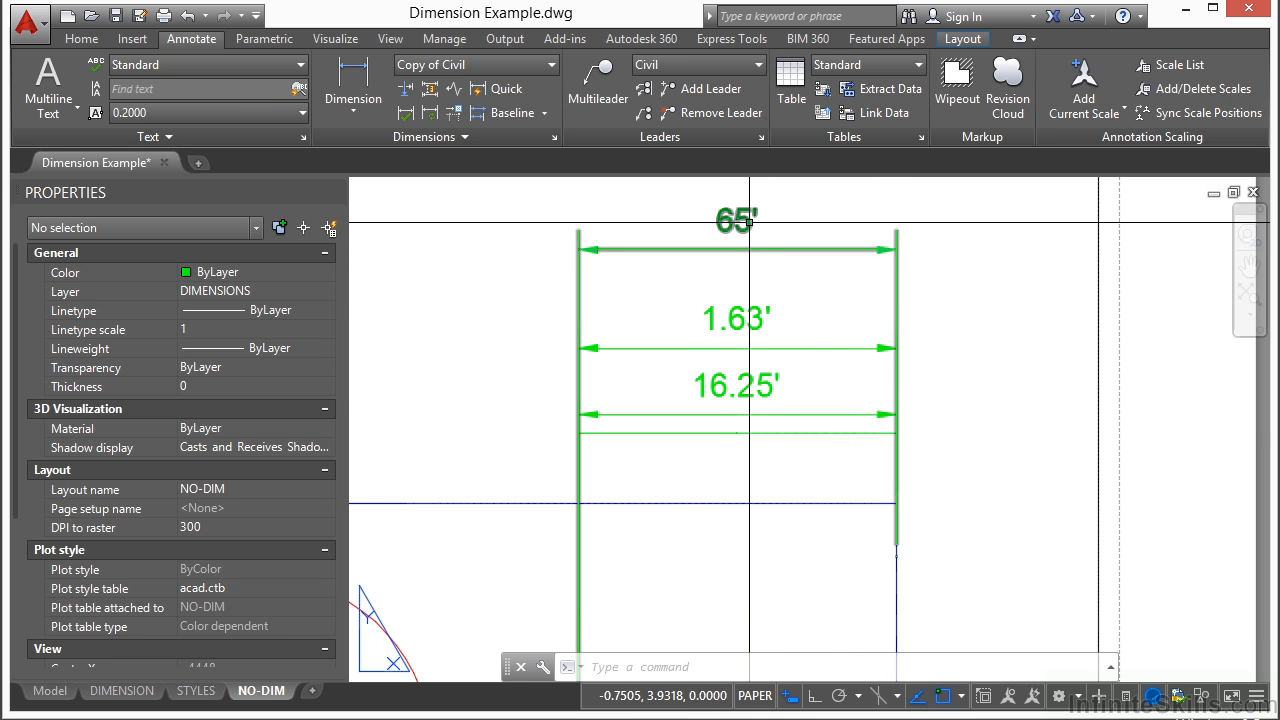
scroll(749, 222, down, 2)
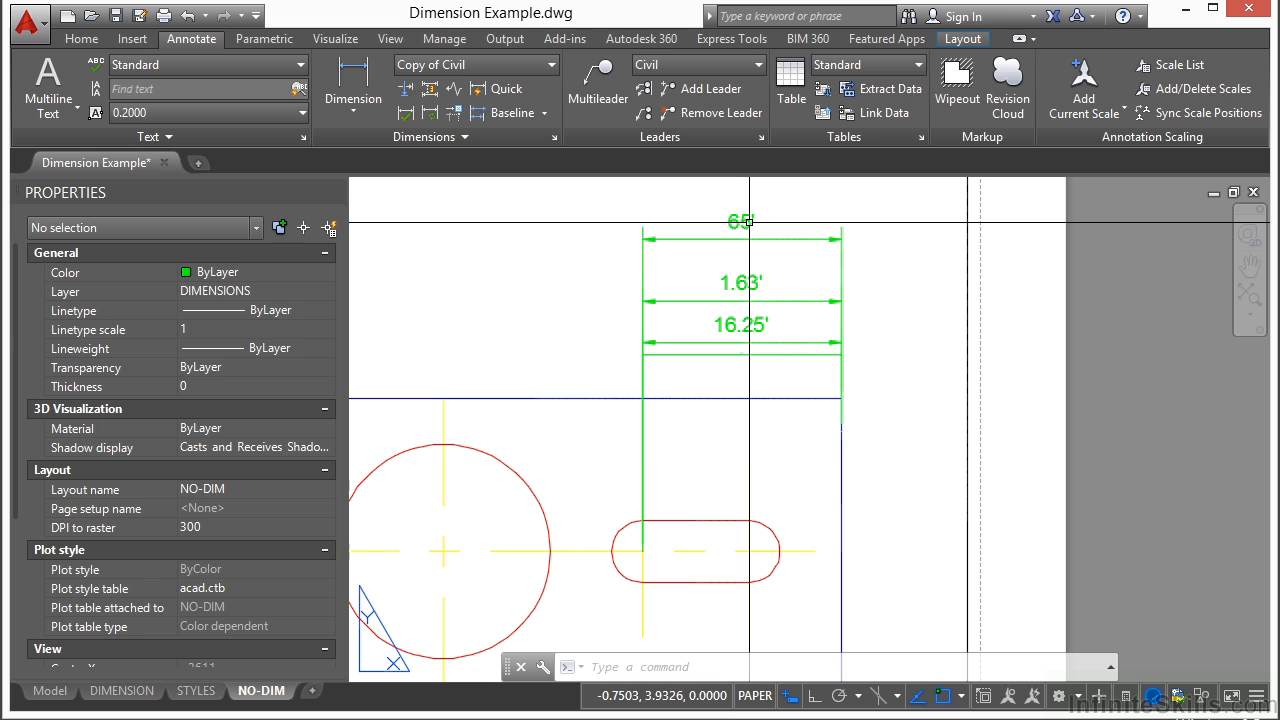